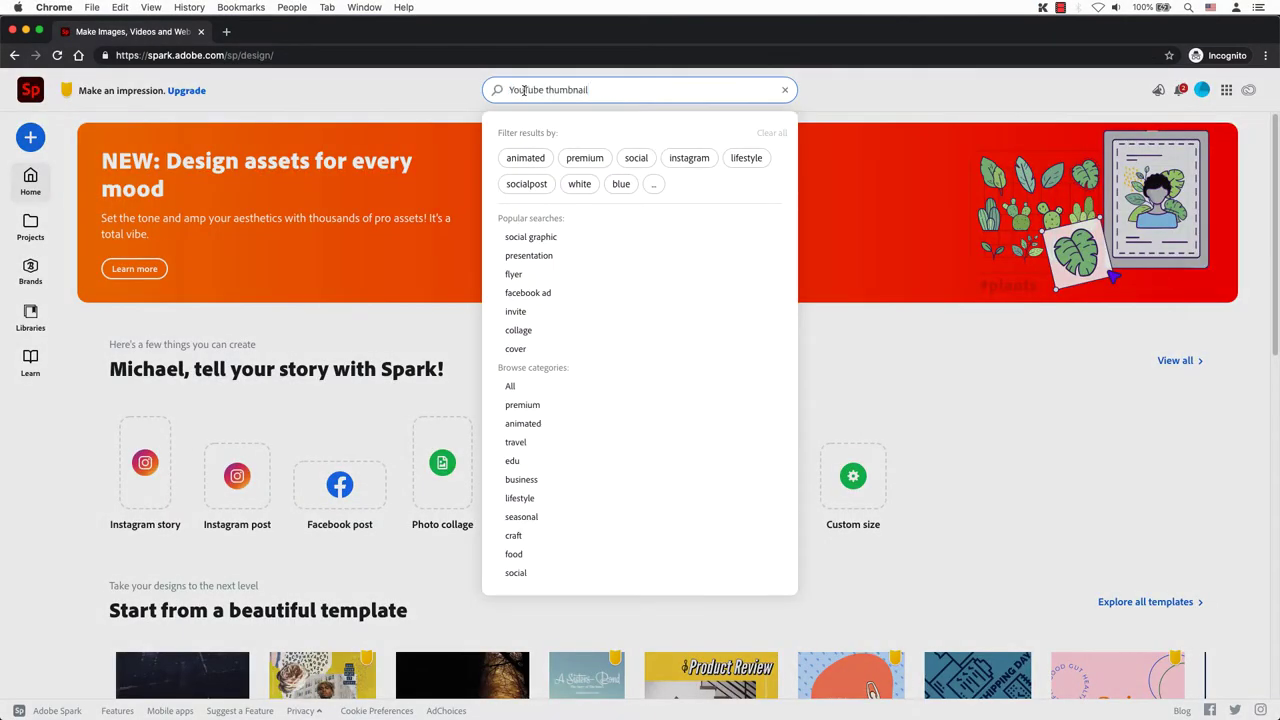
key("Return")
scroll(1257, 231, "down", 5)
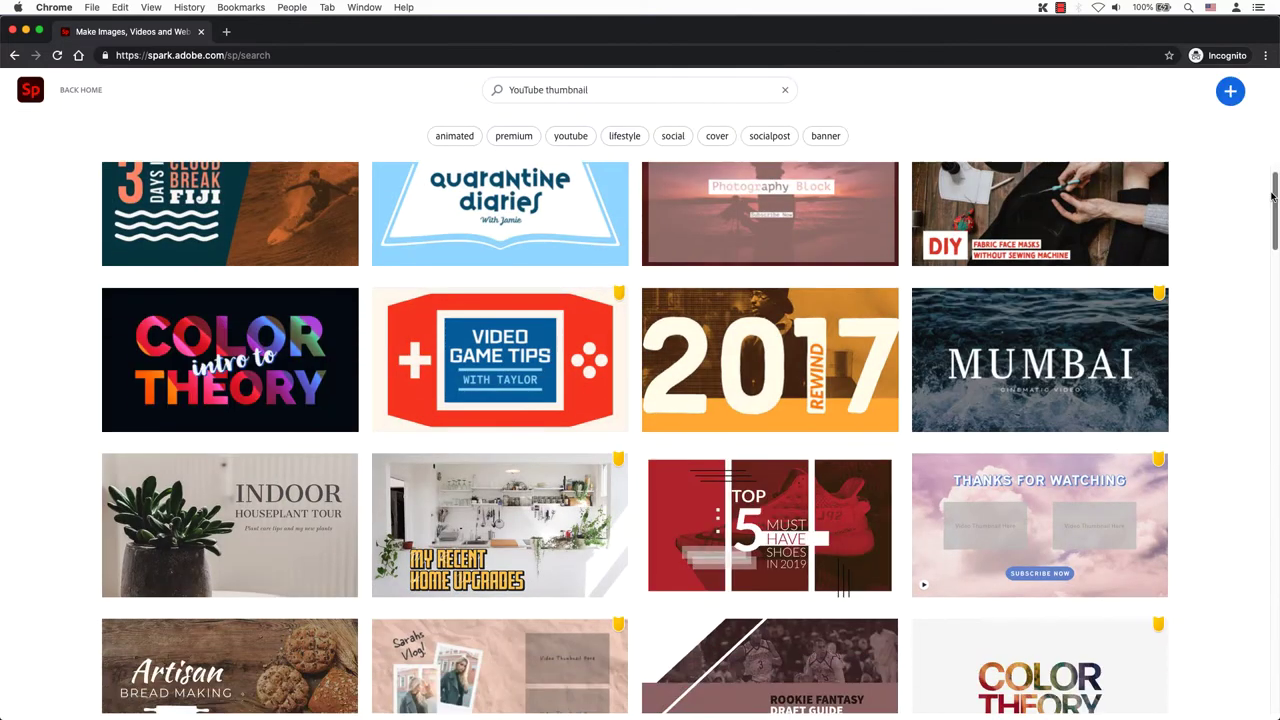
scroll(1257, 231, "down", 8)
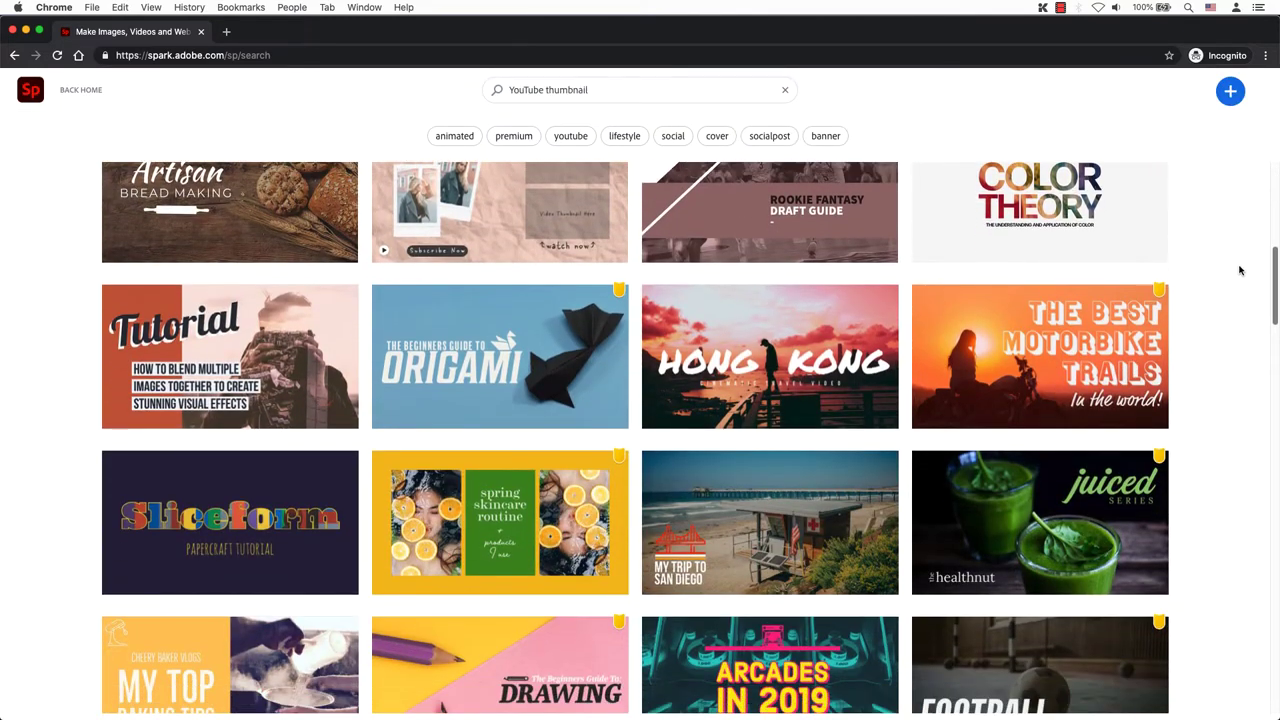
scroll(1219, 307, "down", 5)
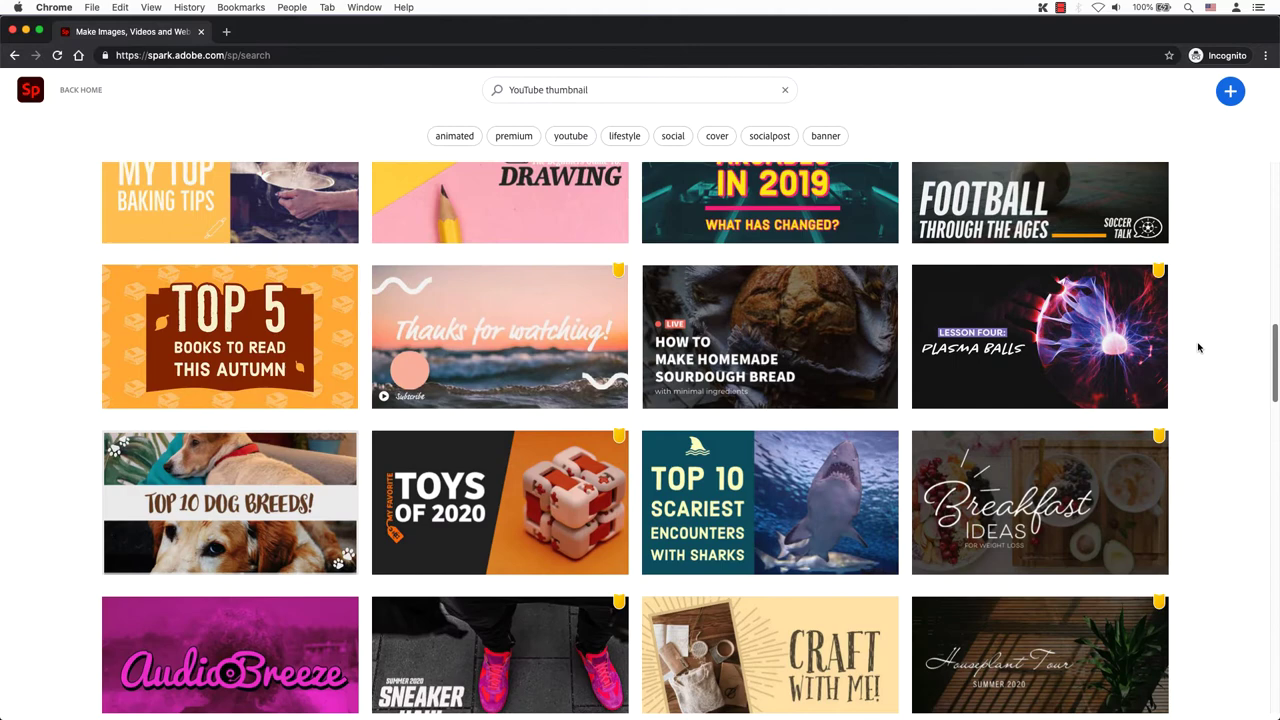
scroll(1199, 347, "down", 15)
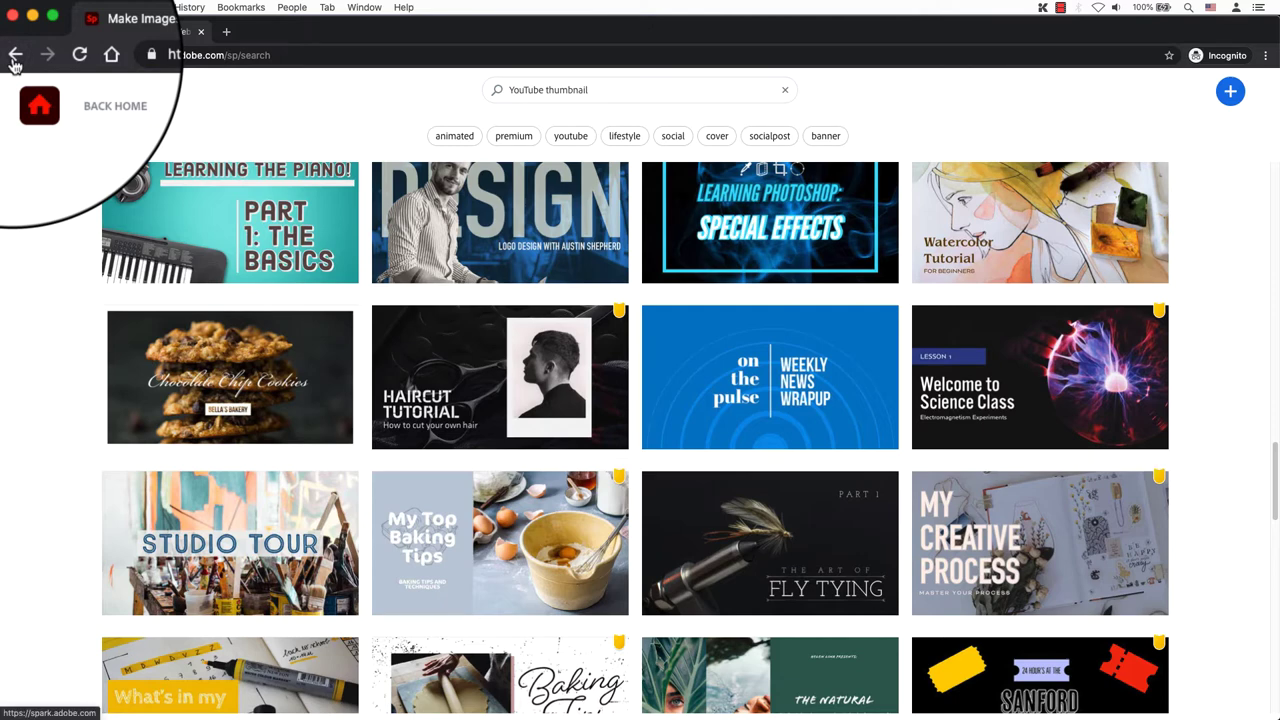
Step: From the Spark home page, start a custom-size design of 1280 × 720 px
left_click(92, 94)
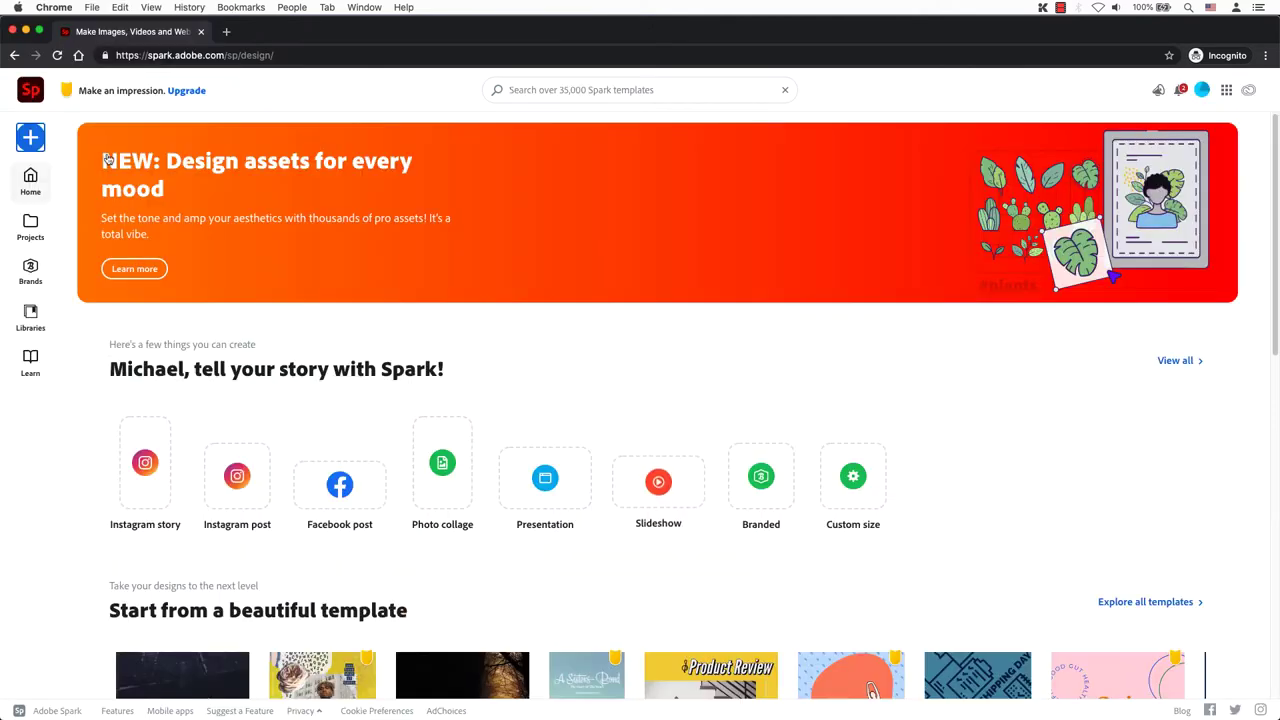
left_click(855, 472)
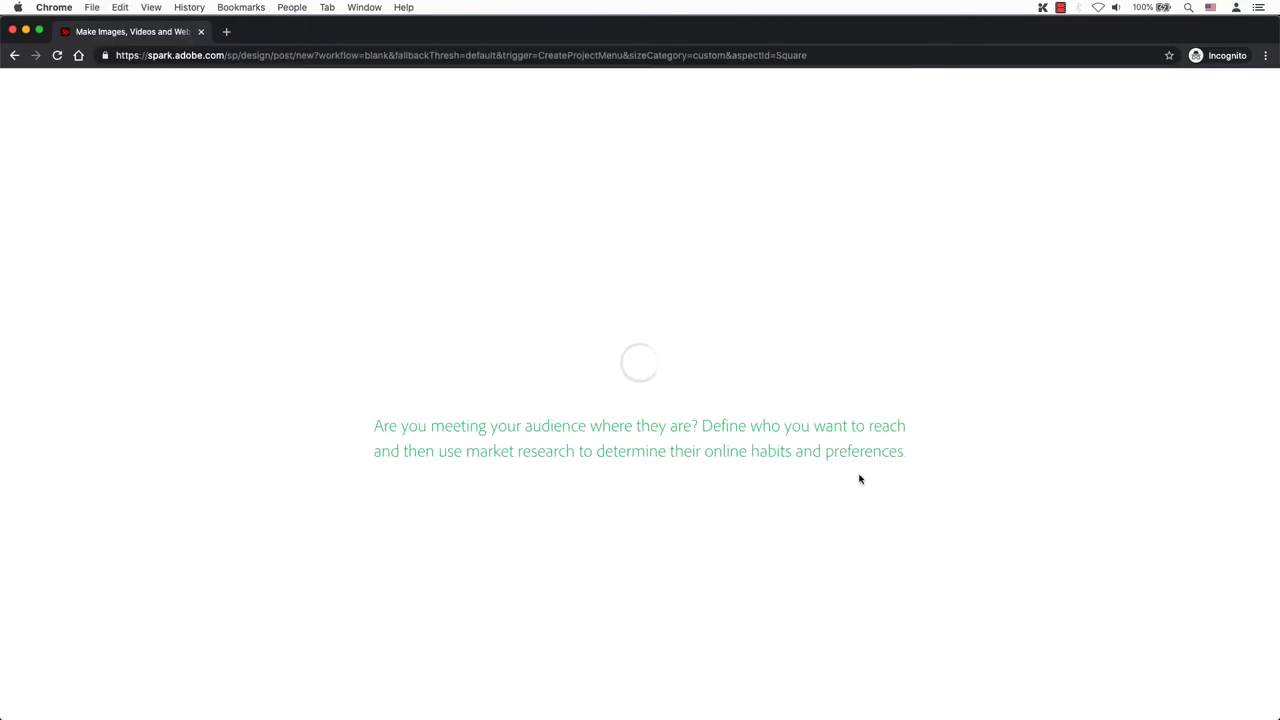
type("1280")
key("Tab")
type("720")
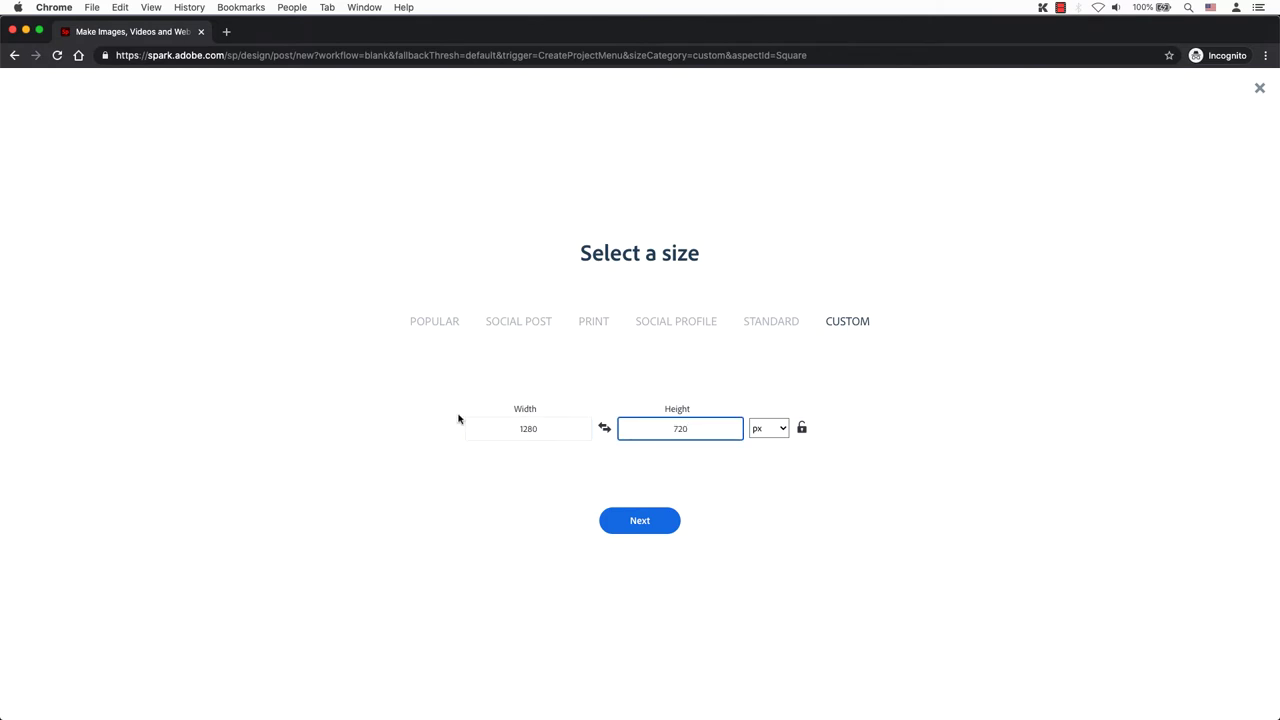
left_click(640, 521)
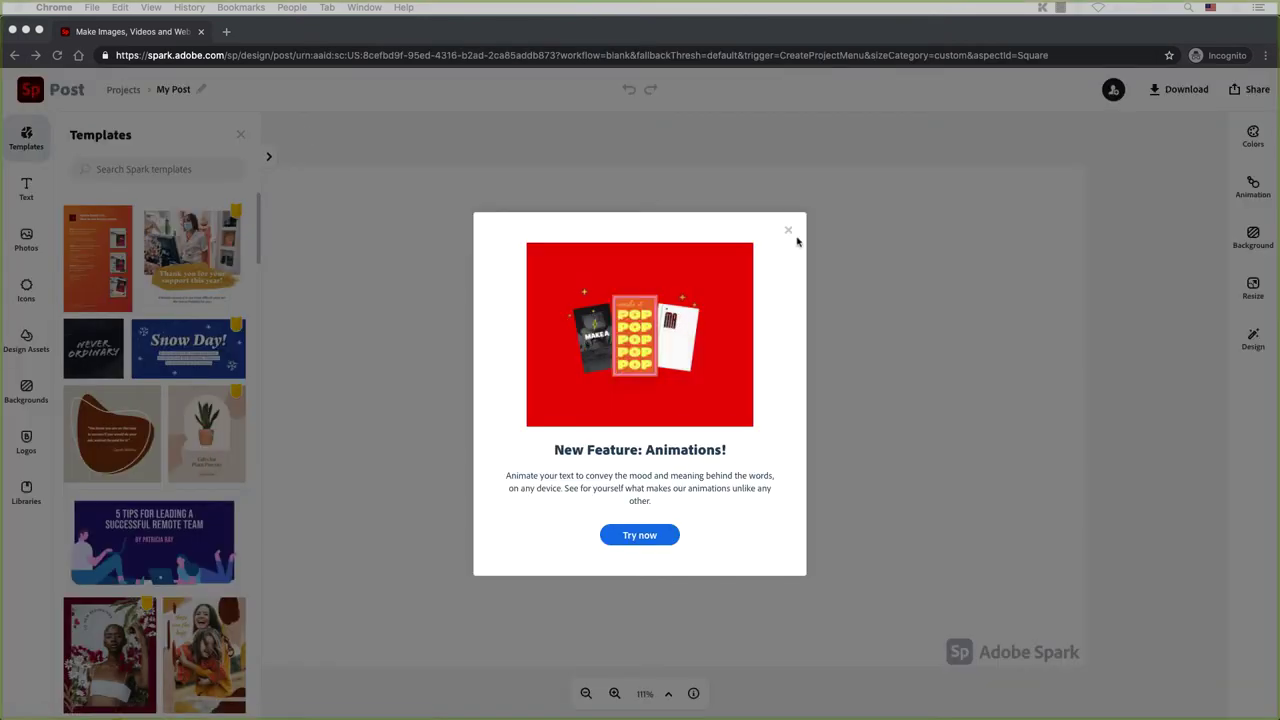
Step: Search free photos for 'beer' and add the hand-holding-a-beer-glass photo to the canvas
left_click(790, 230)
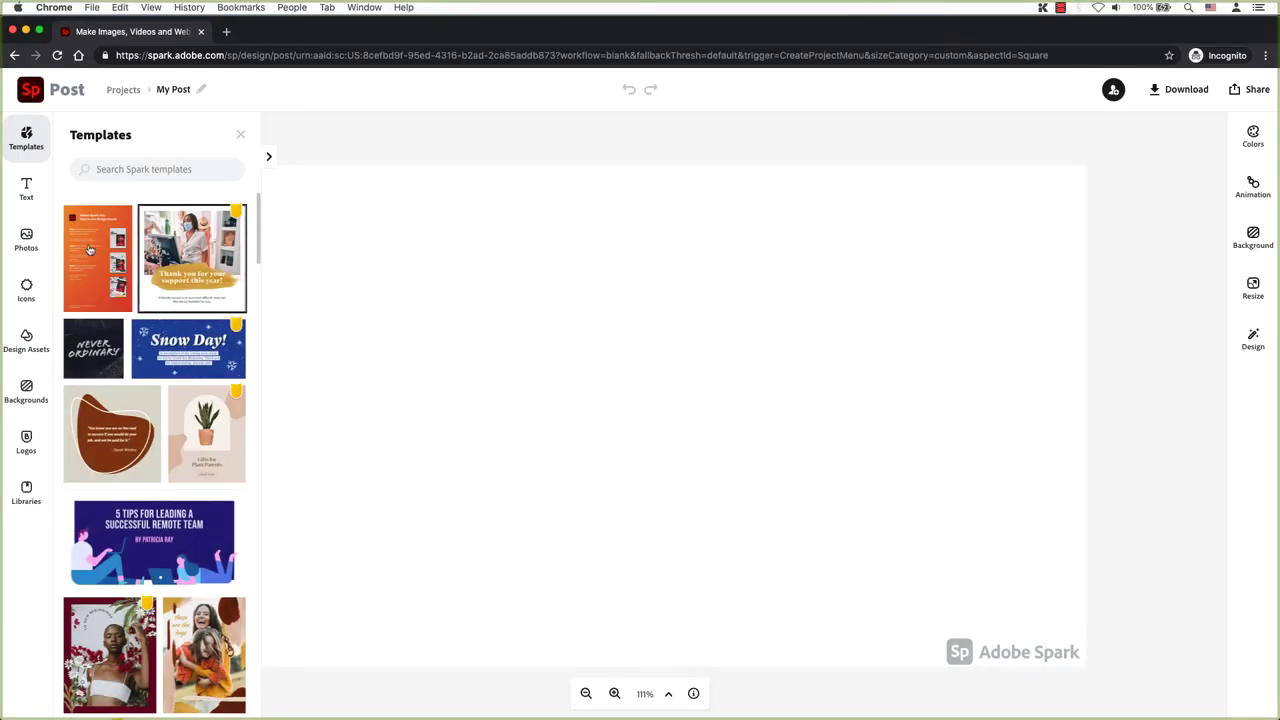
left_click(24, 240)
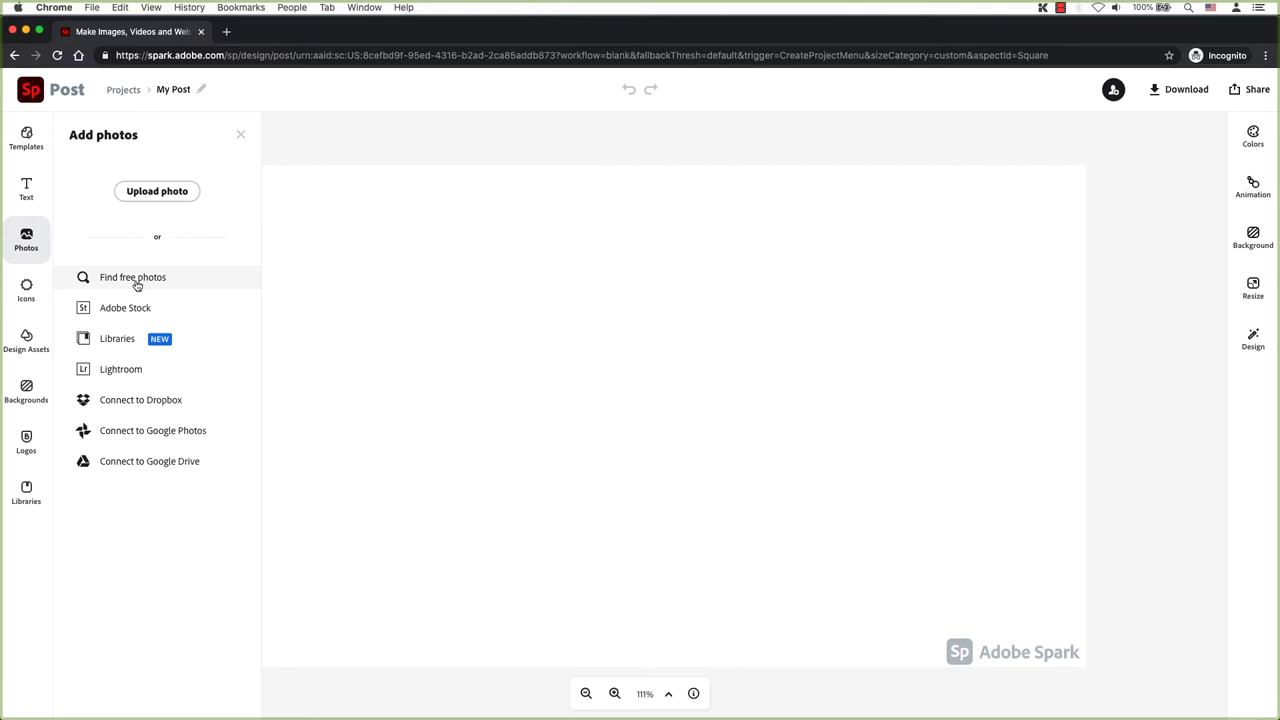
left_click(135, 280)
type("beer")
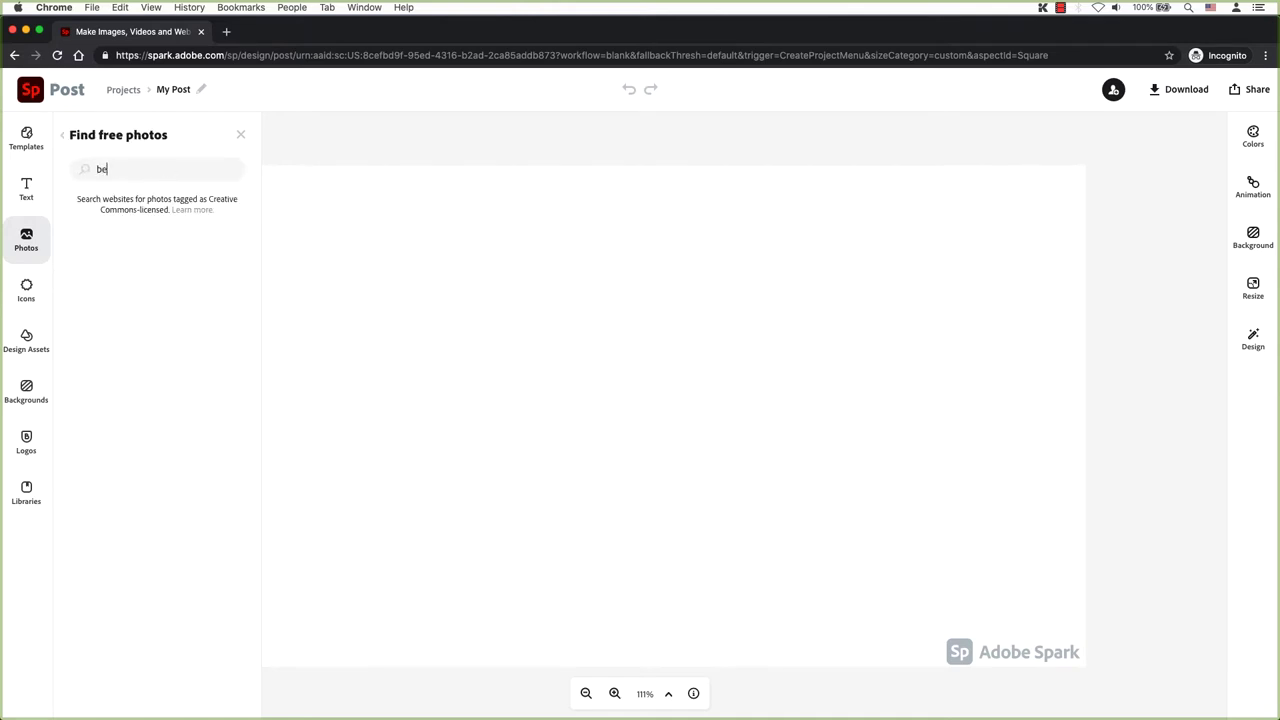
key("Return")
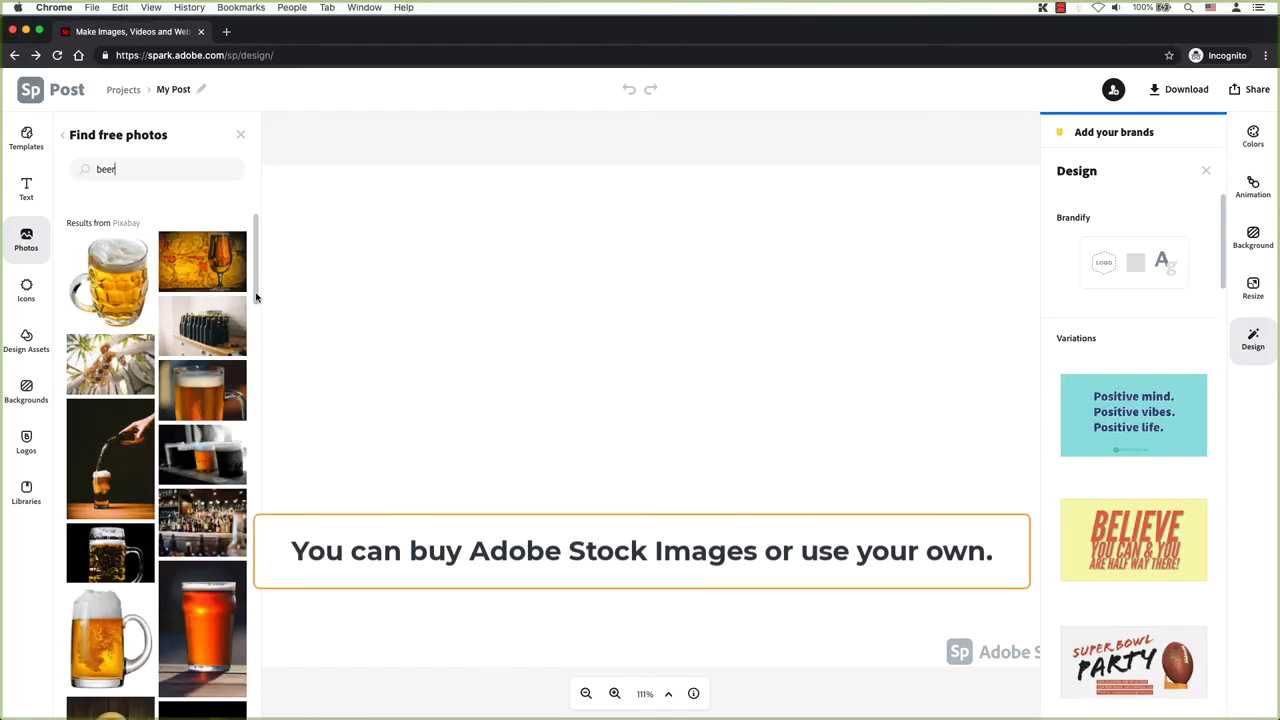
left_click_drag(255, 285, 250, 675)
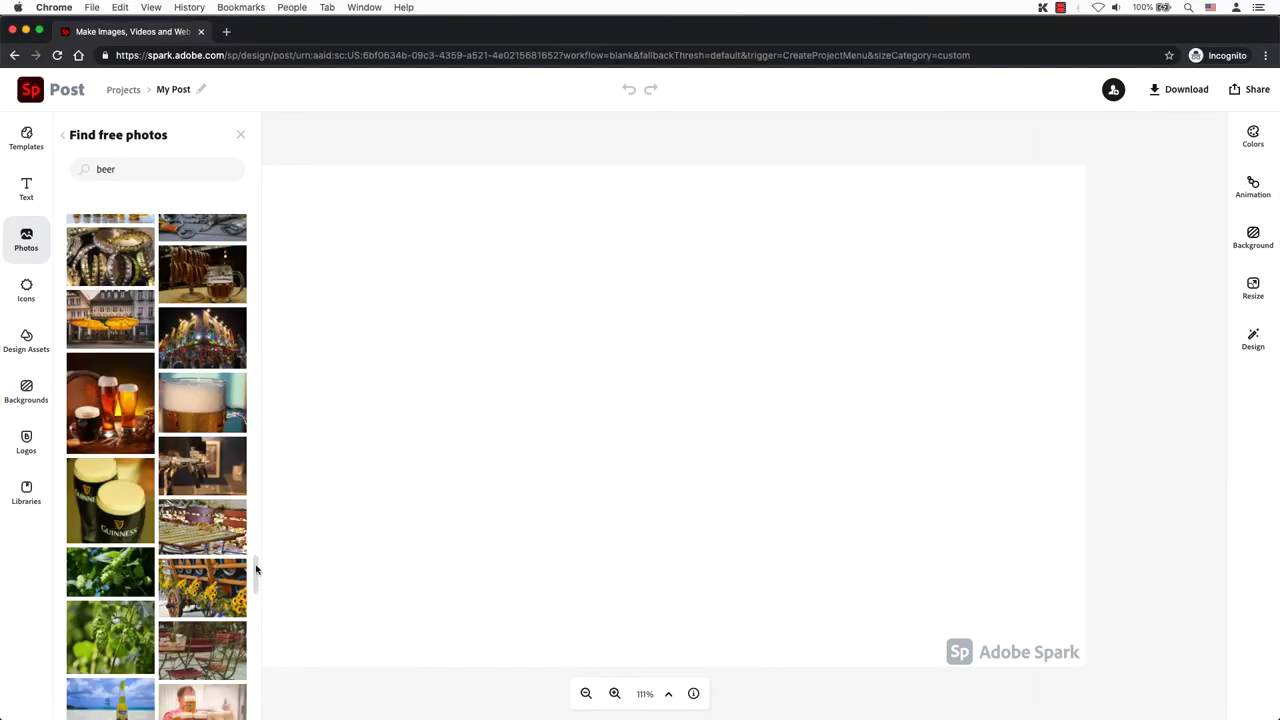
scroll(254, 591, "down", 8)
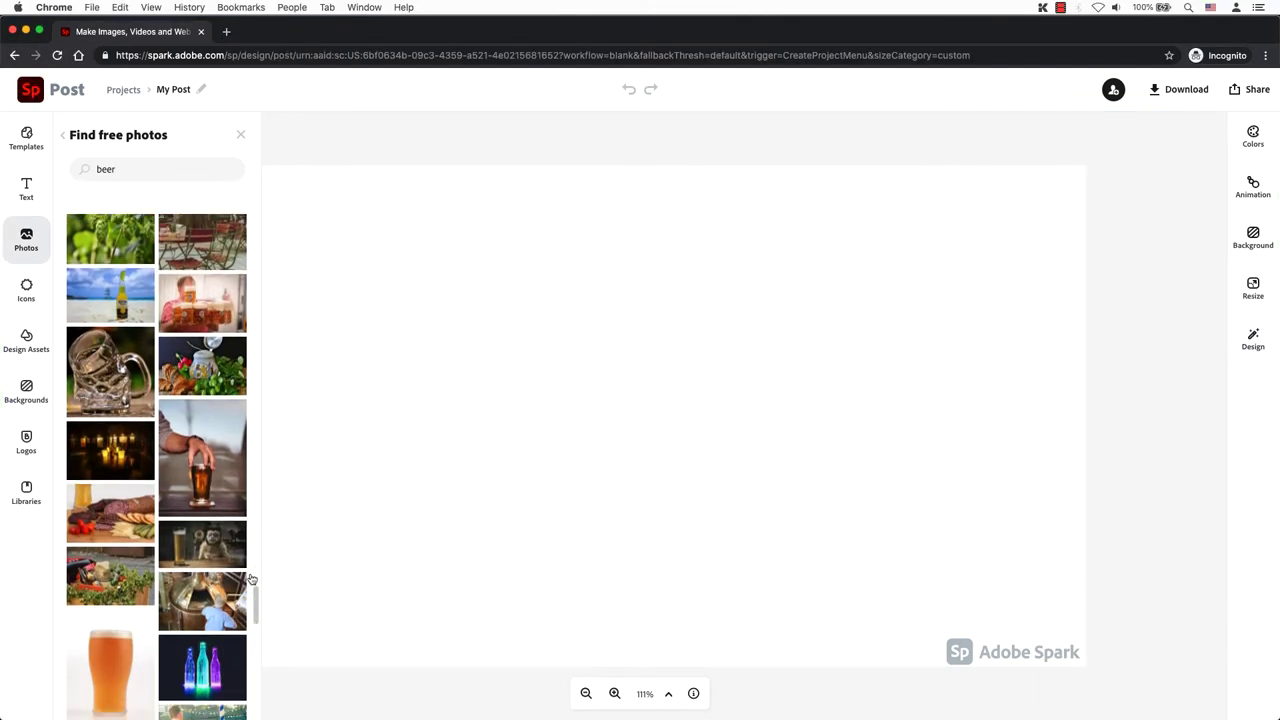
left_click(206, 486)
Step: Close the free photos panel and zoom the view out to 33%
scroll(208, 410, "down", 1)
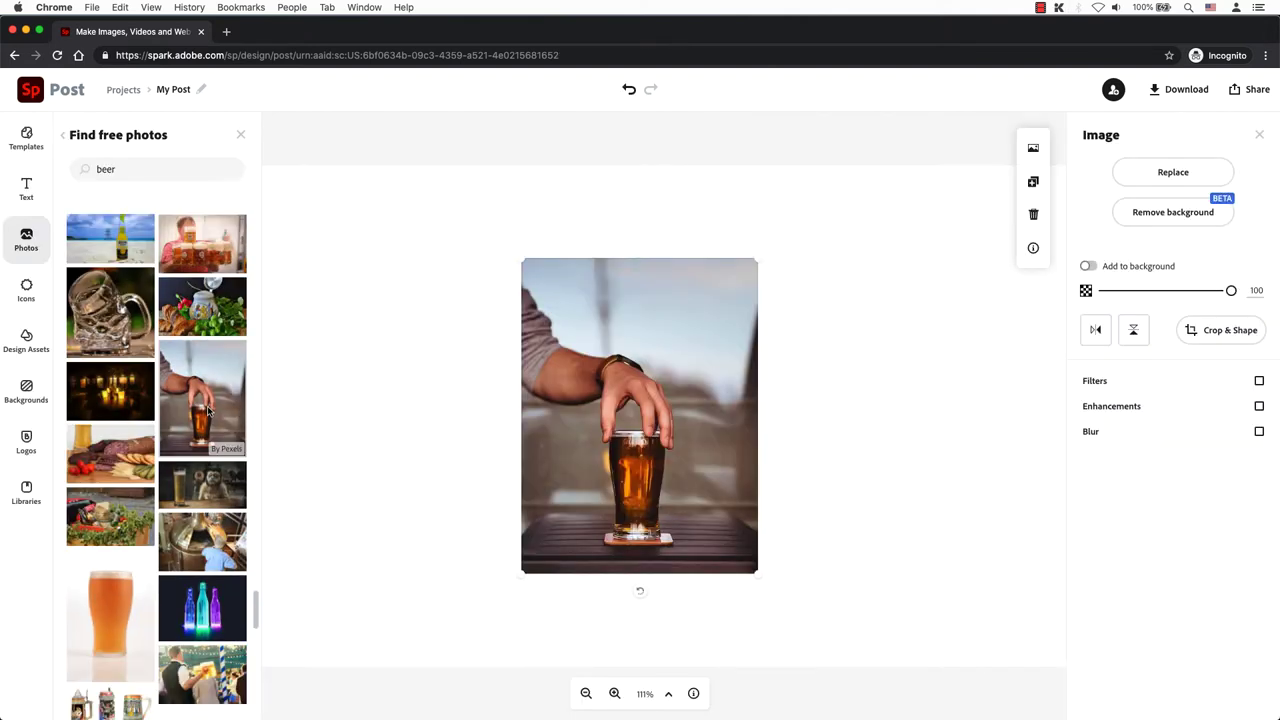
left_click(241, 135)
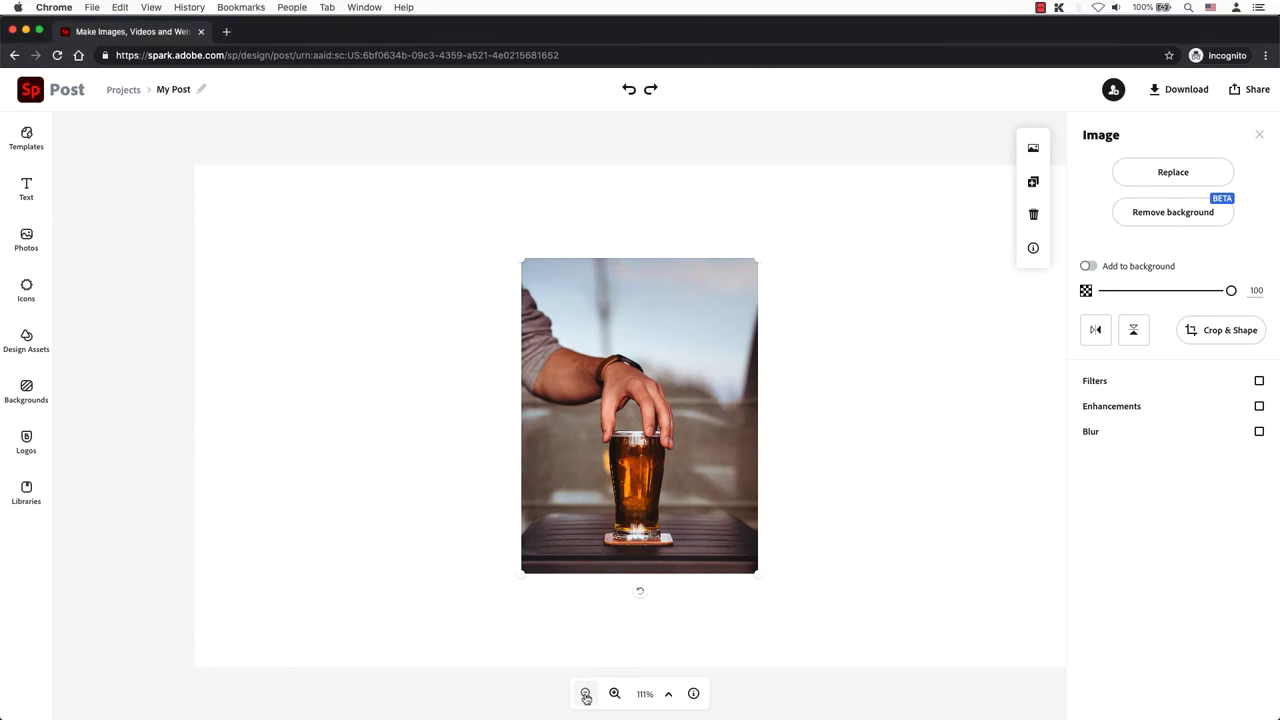
left_click(585, 694)
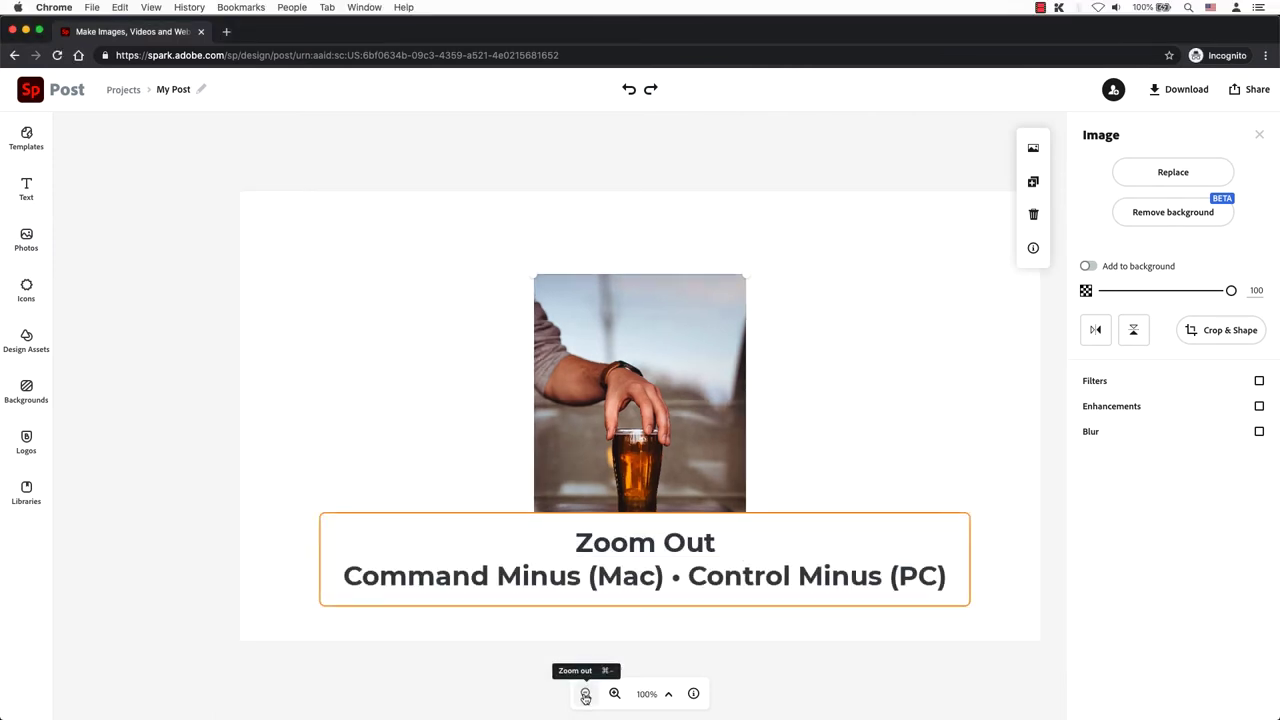
left_click(585, 694)
left_click(585, 694)
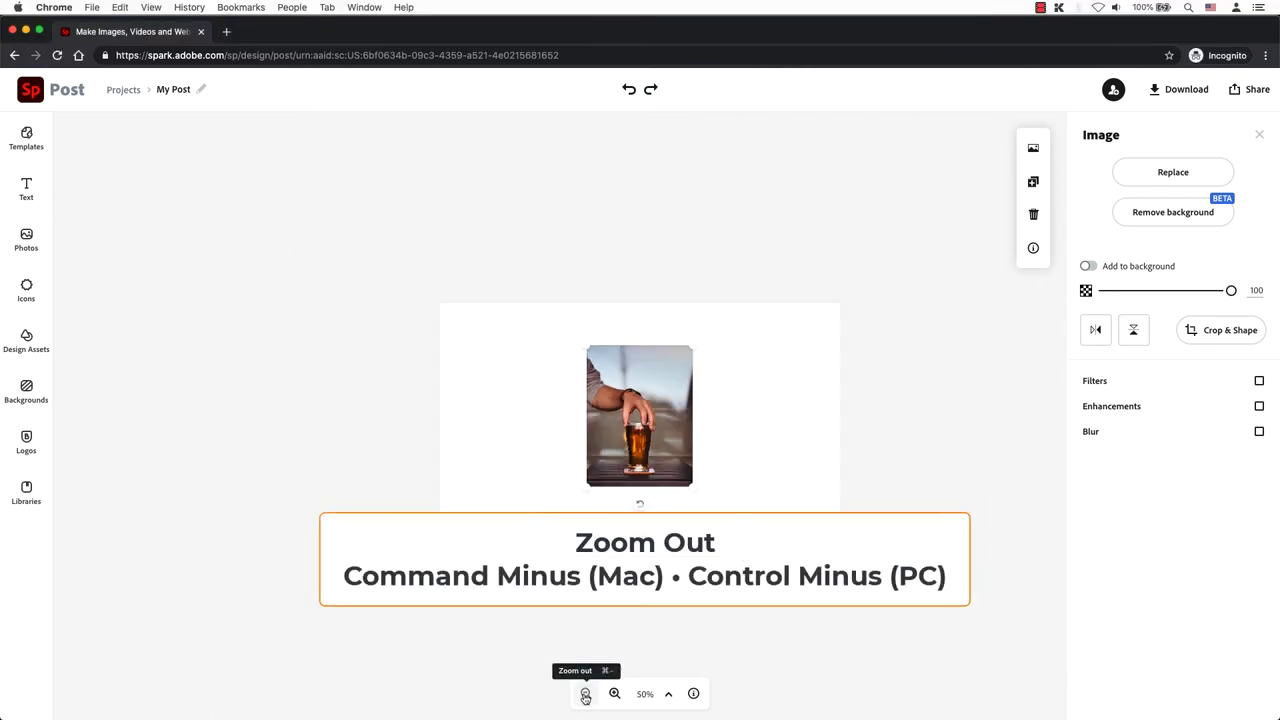
left_click(585, 694)
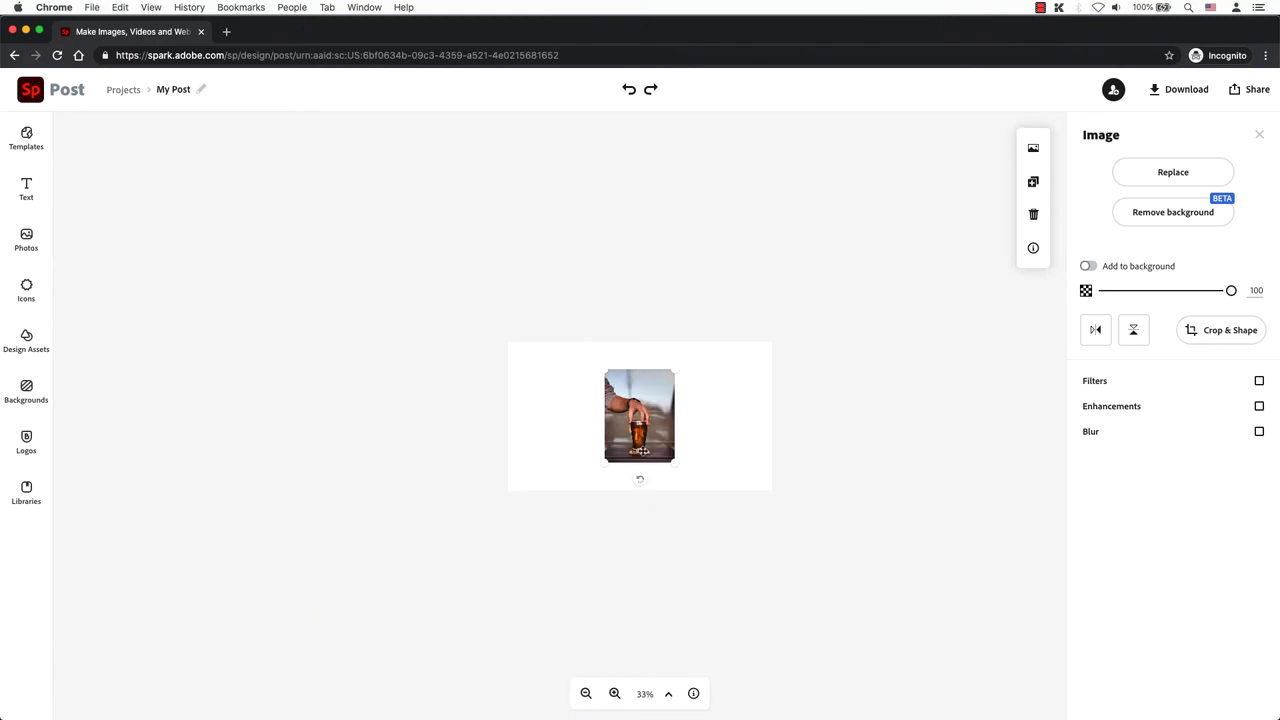
Step: Move and corner-resize the beer photo until it covers the whole post
left_click_drag(631, 432, 826, 651)
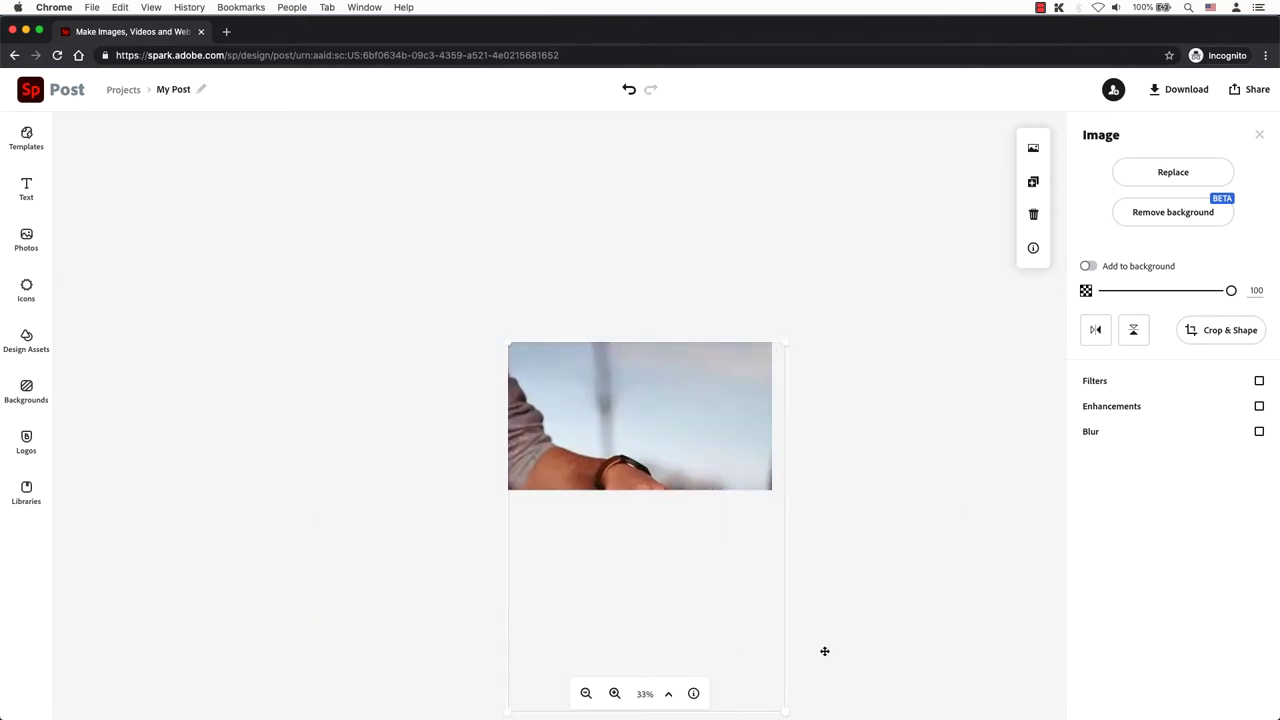
left_click_drag(640, 566, 567, 431)
left_click_drag(705, 577, 775, 598)
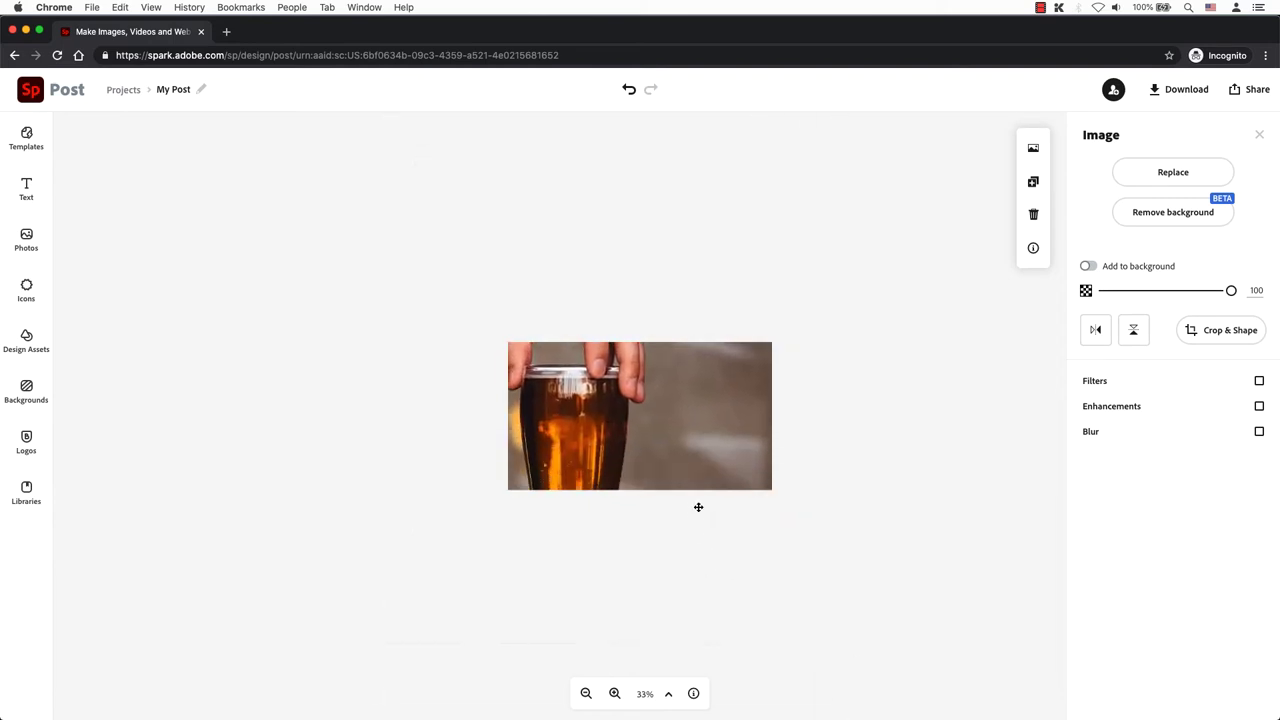
left_click(597, 480)
left_click_drag(384, 630, 360, 646)
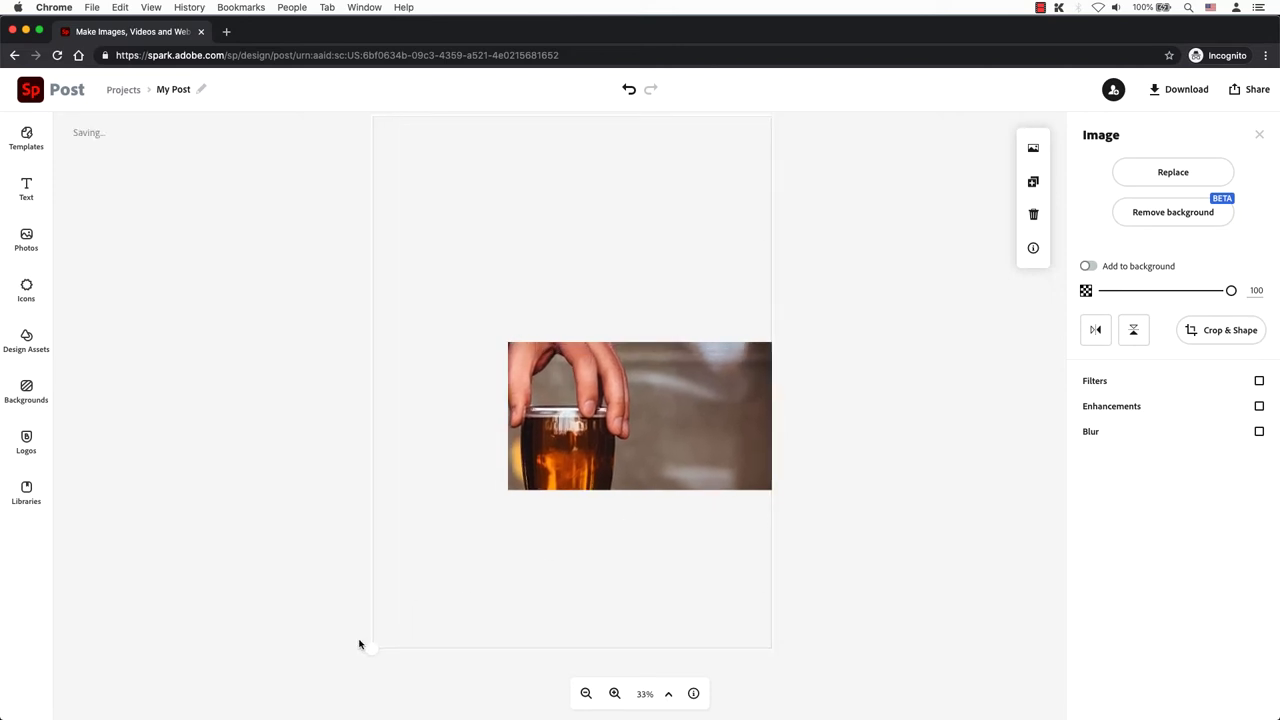
left_click(806, 540)
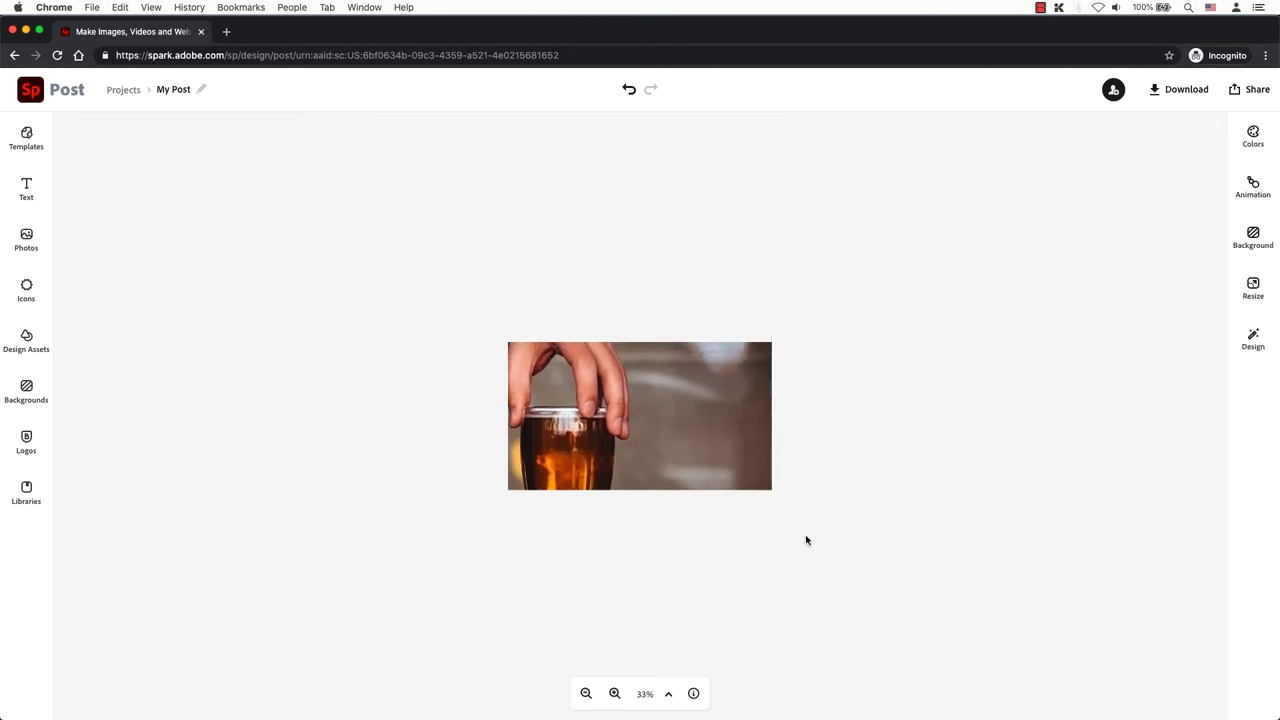
Step: Try the premium OPEN text template, decline the upgrade offer, and add a new text block
left_click(27, 187)
mouse_move(258, 262)
left_mouse_down()
mouse_move(258, 345)
mouse_move(257, 262)
left_mouse_up()
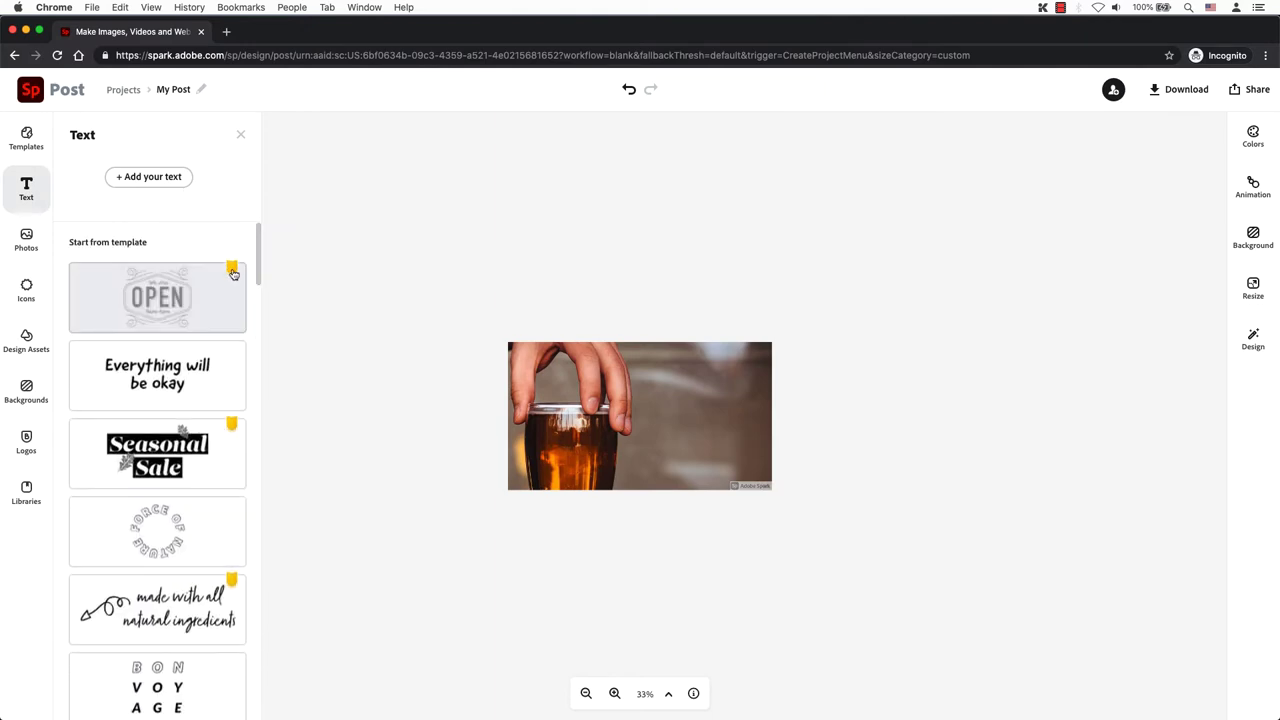
left_click(232, 272)
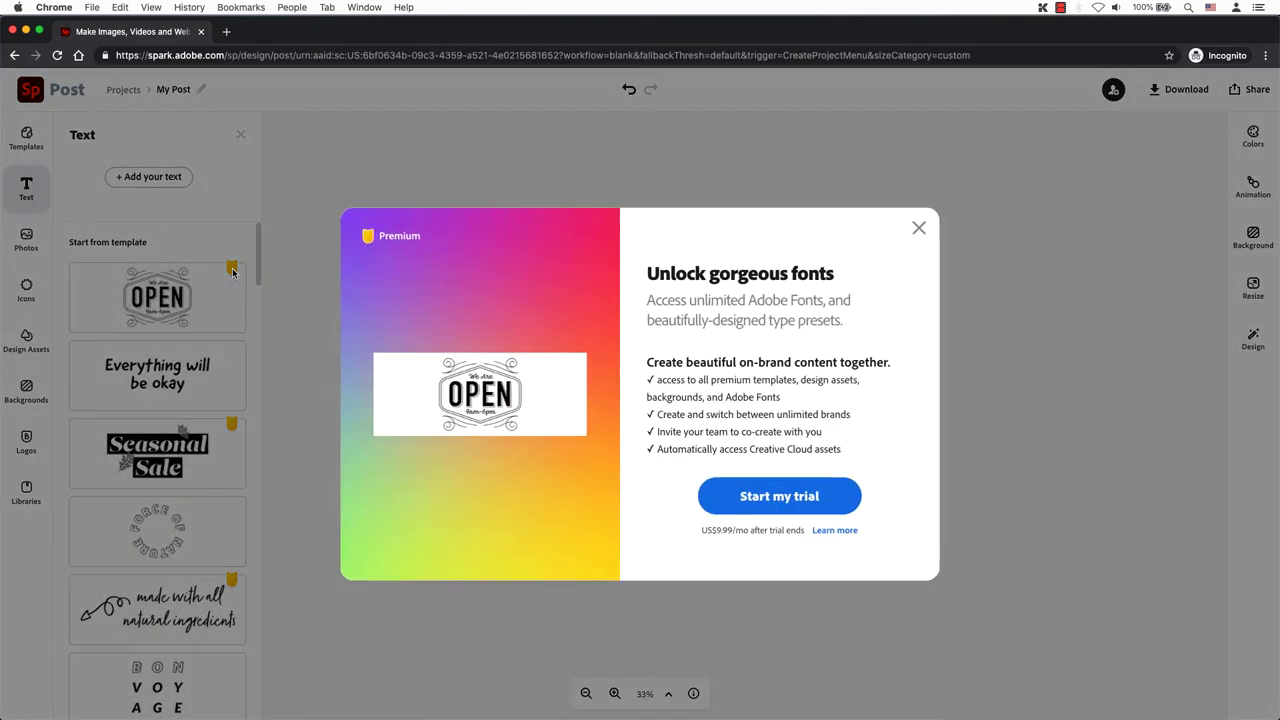
left_click(918, 229)
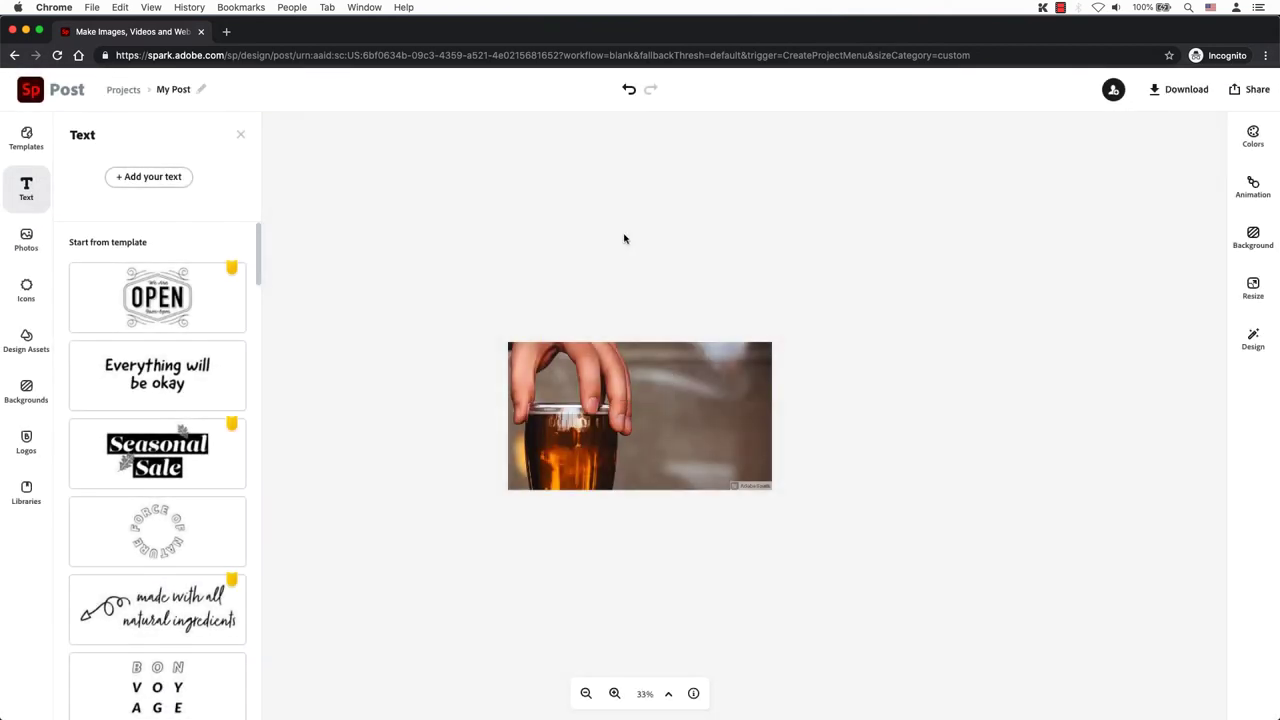
left_click(155, 183)
Step: Enter 'imperial brown ale' and move the text to the right of the glass
type("imperial brown ale")
left_click(697, 451)
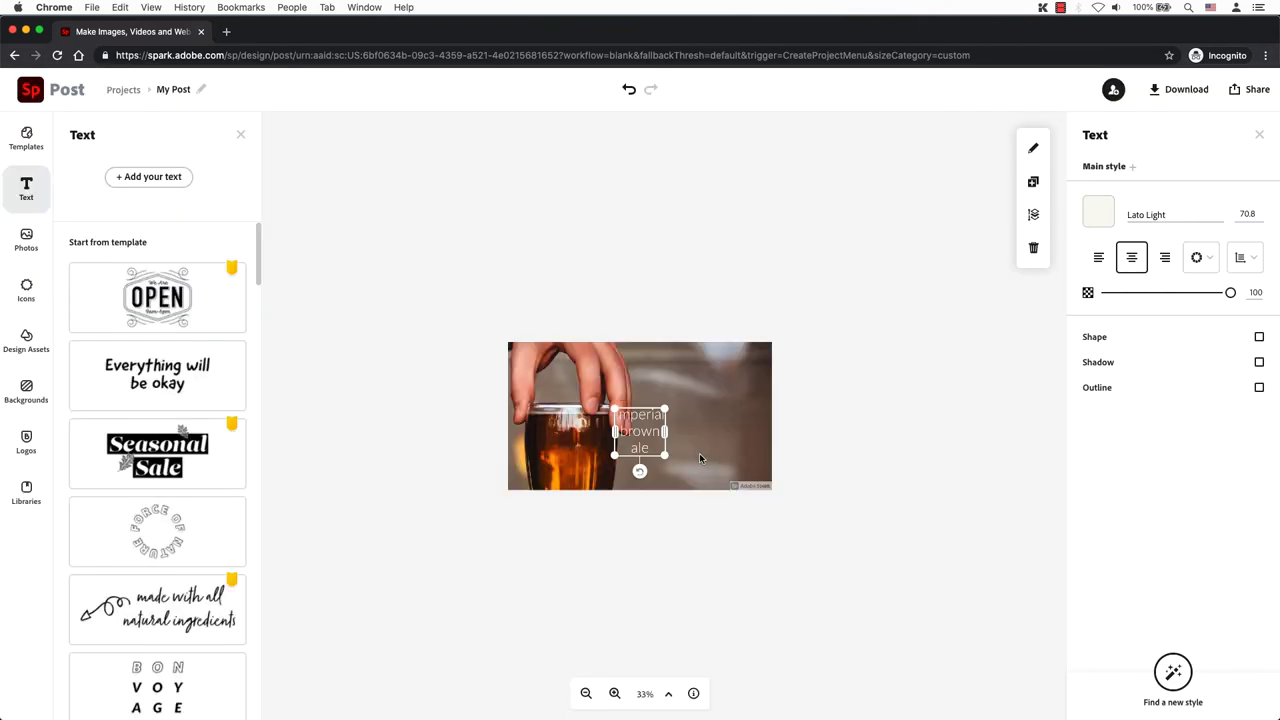
left_click_drag(650, 440, 687, 435)
Step: Set the title to Futura PT Medium at size 132 and enlarge its box
left_click(1222, 216)
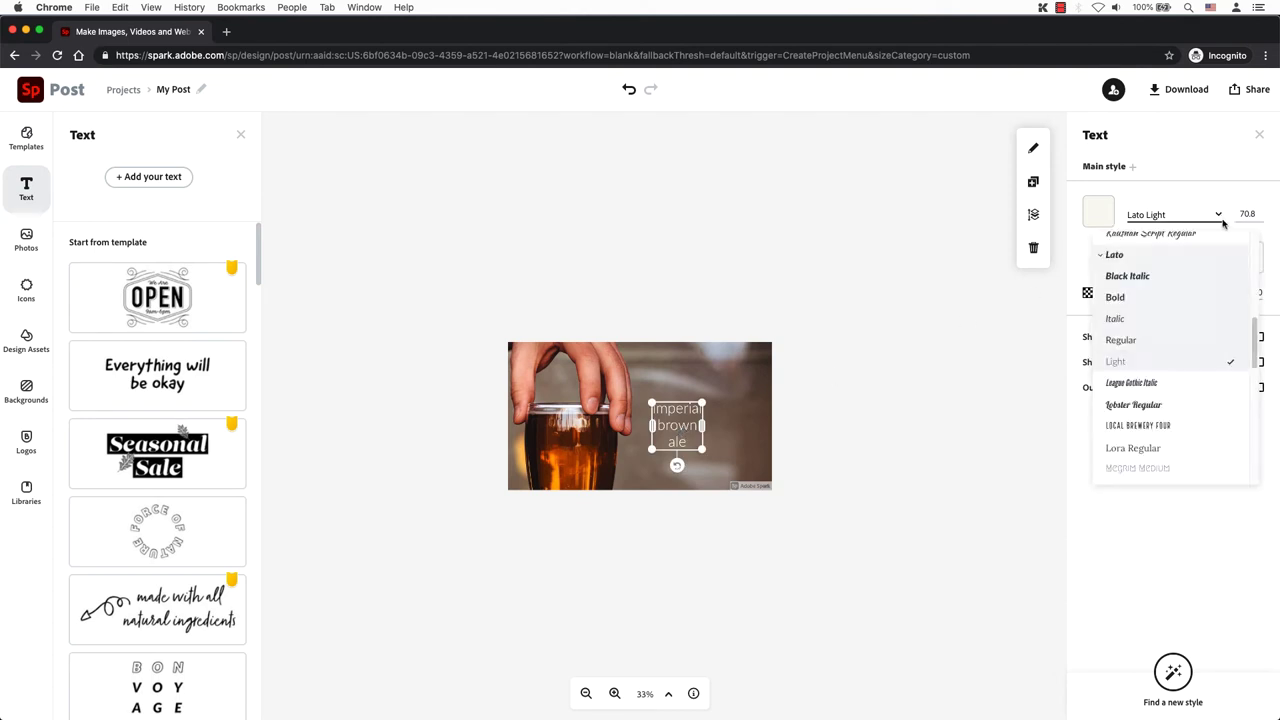
scroll(1222, 300, "up", 5)
left_click(1222, 373)
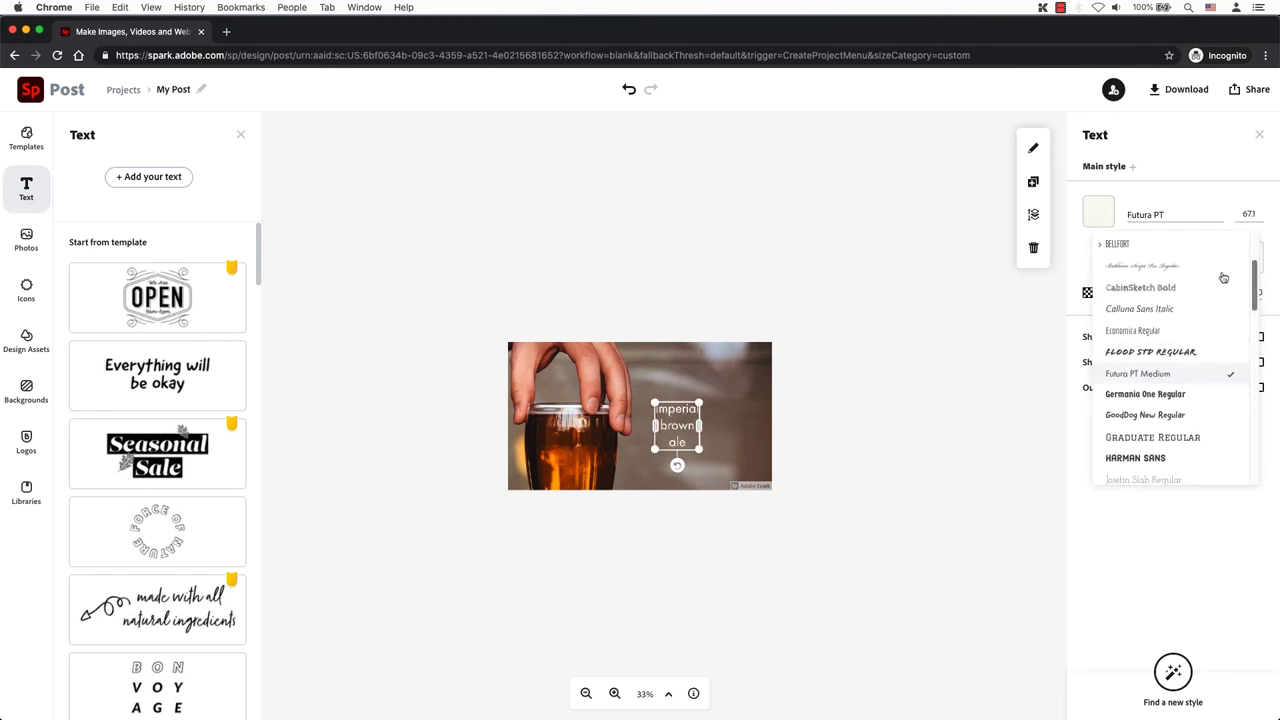
left_click(1246, 214)
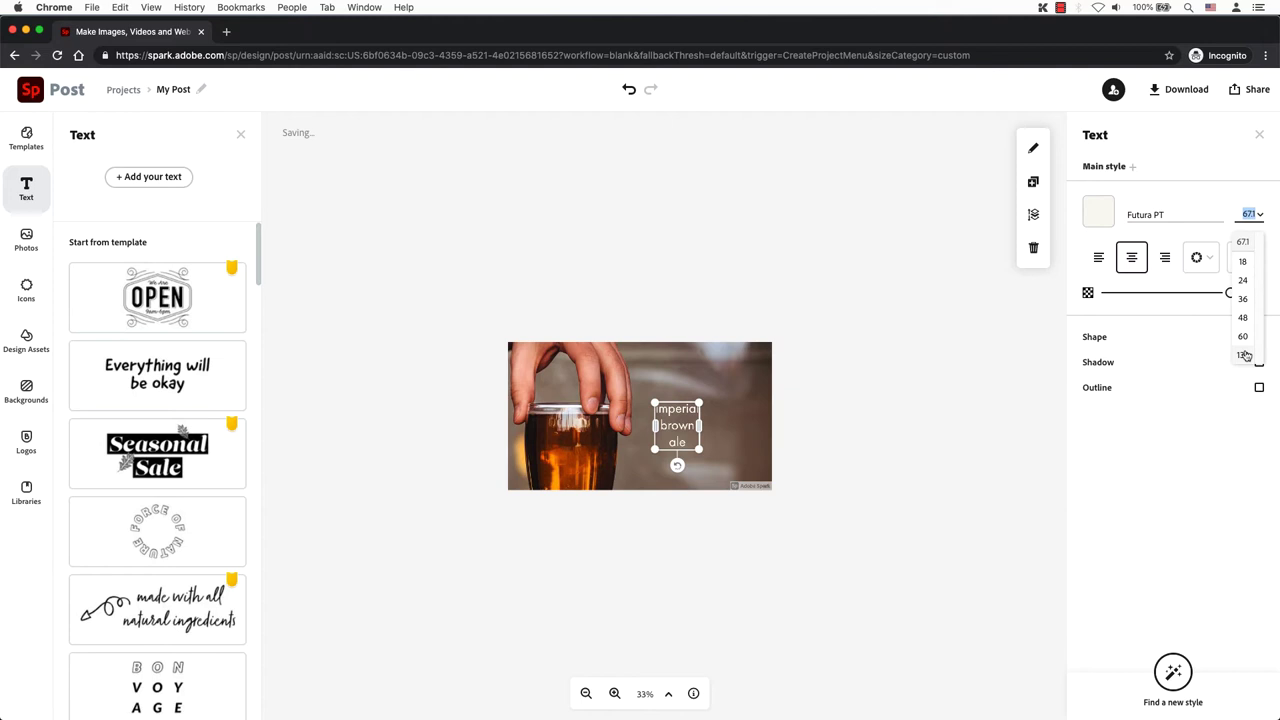
left_click(1243, 355)
left_click_drag(720, 380, 743, 356)
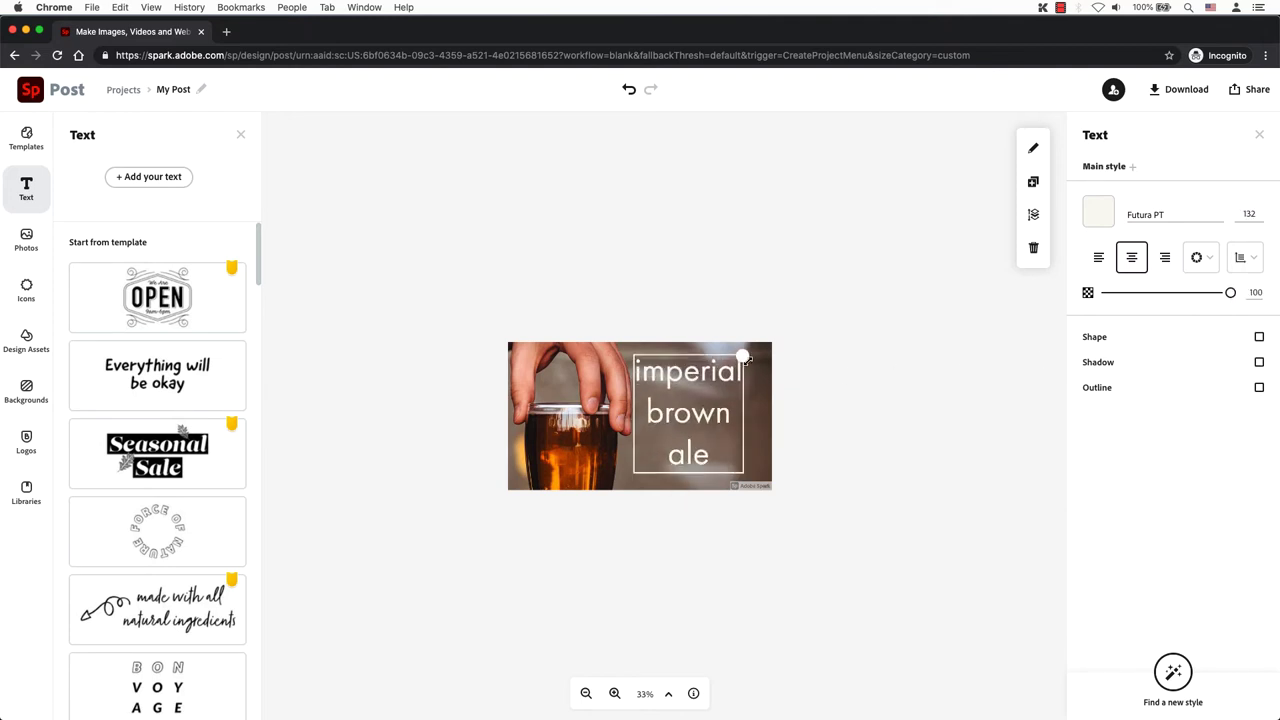
left_click_drag(702, 415, 714, 422)
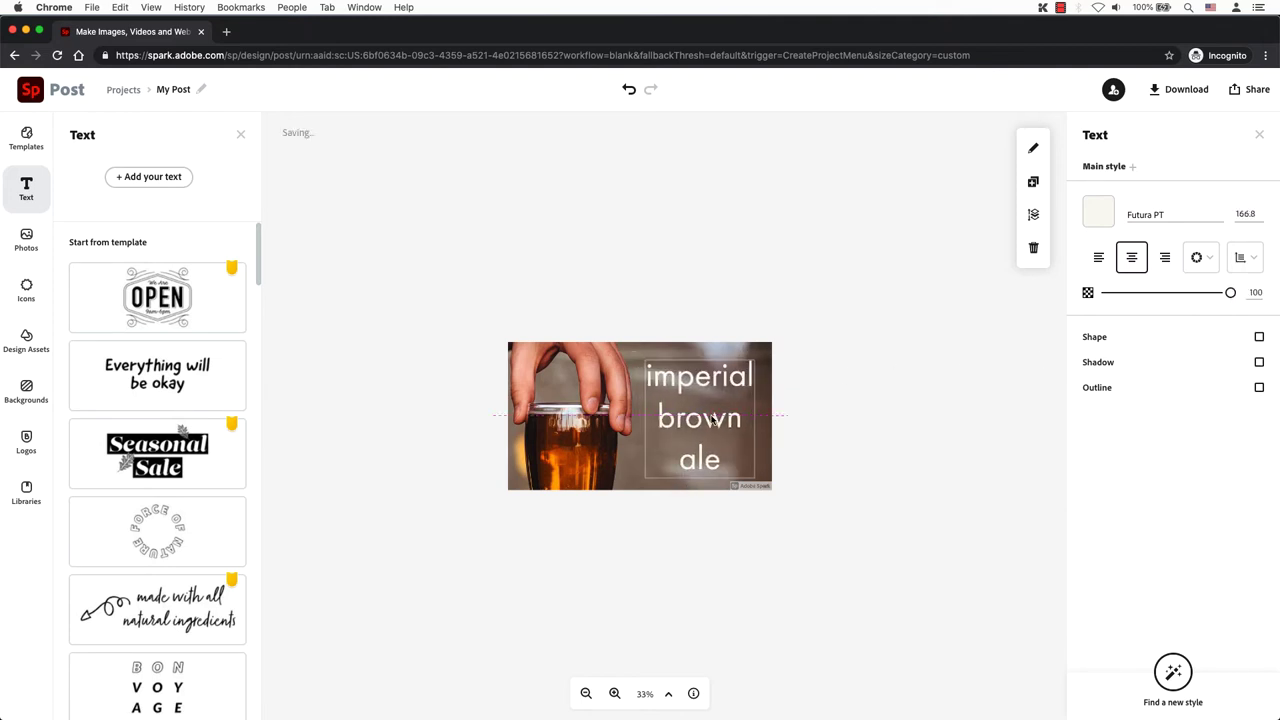
Step: Apply the Capitalize & fit layout and tighten line spacing to 17
left_click(1205, 260)
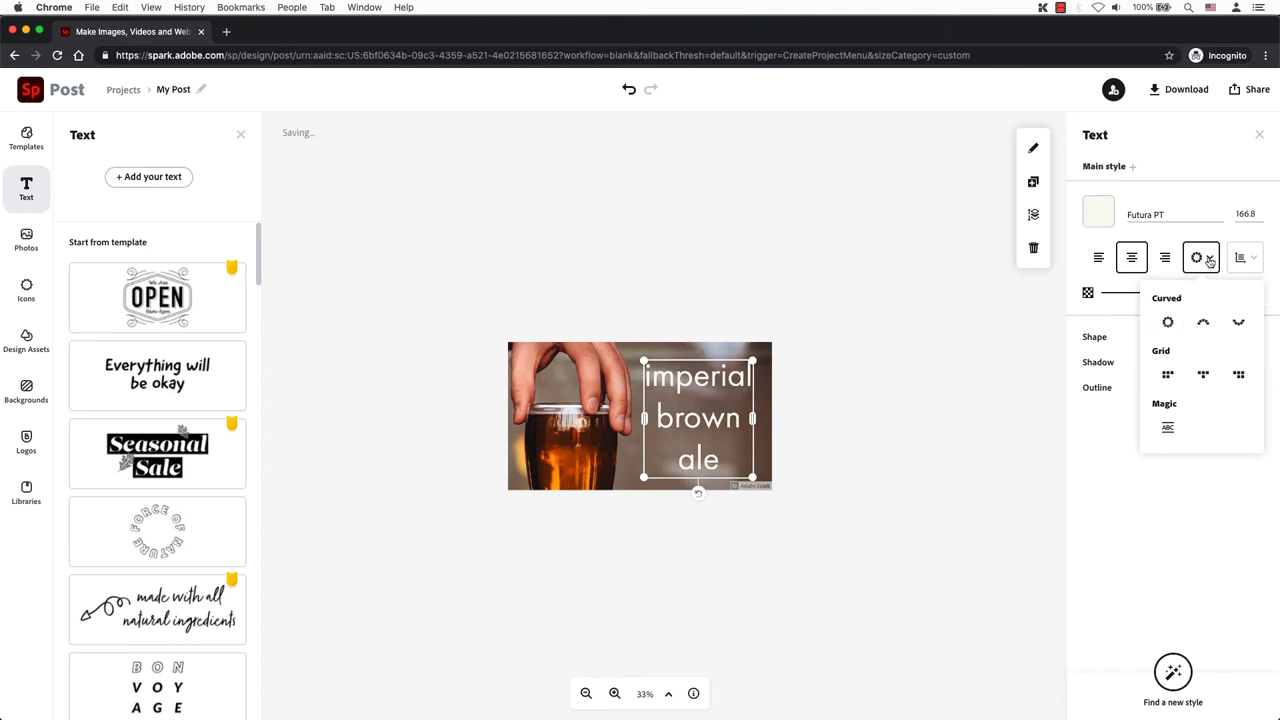
left_click(1167, 430)
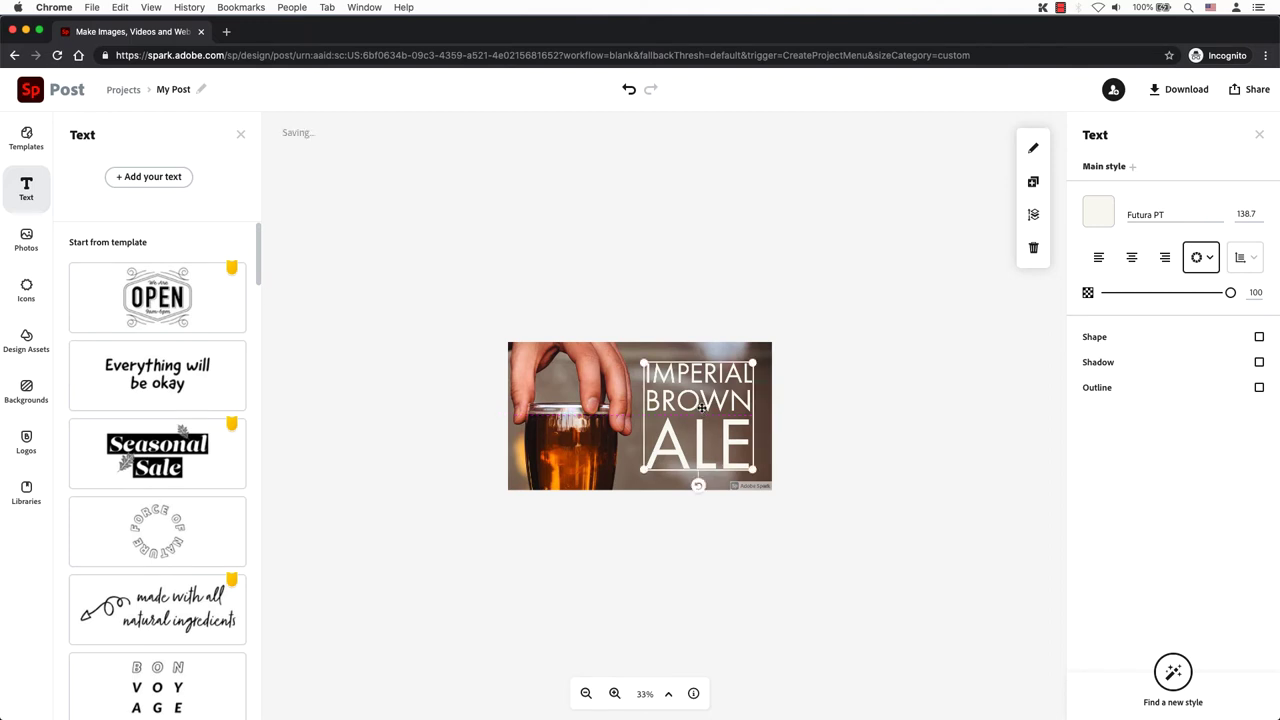
left_click(1245, 257)
left_click_drag(1140, 311, 1118, 312)
left_click(936, 389)
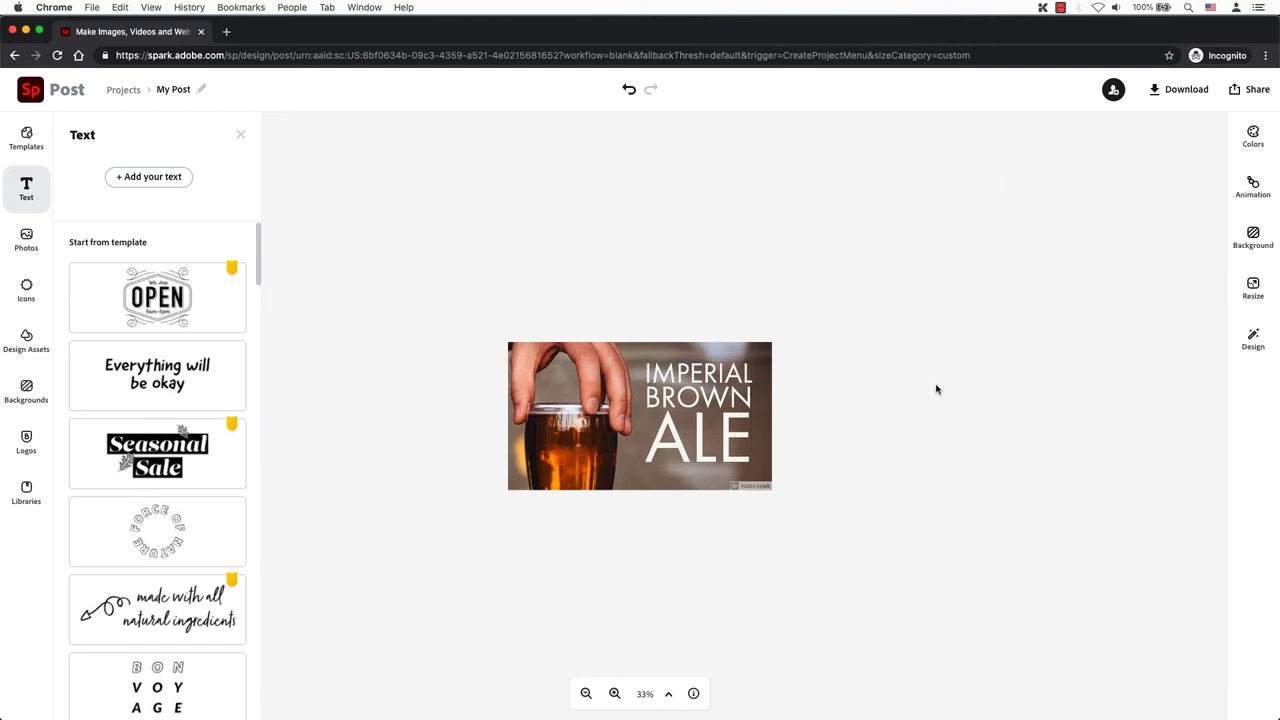
Step: Add a black shadow to the title, with angle 135 and distance 51
left_click(737, 399)
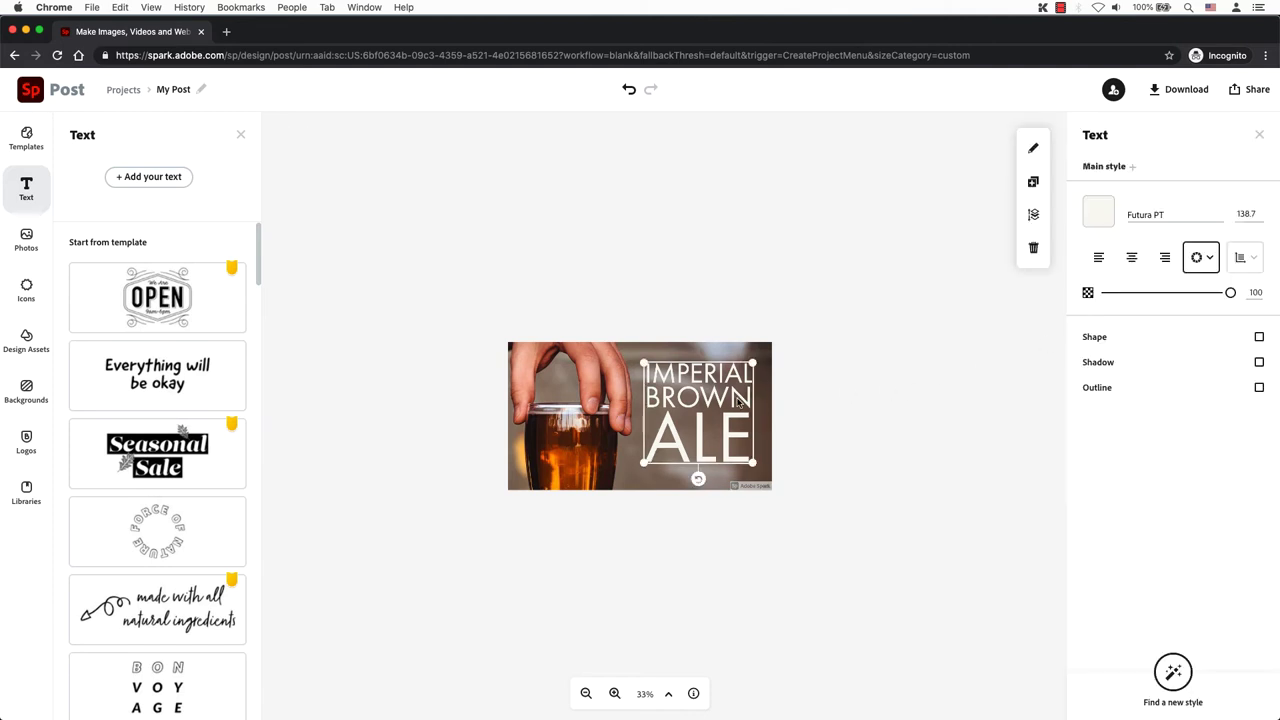
left_click(1259, 363)
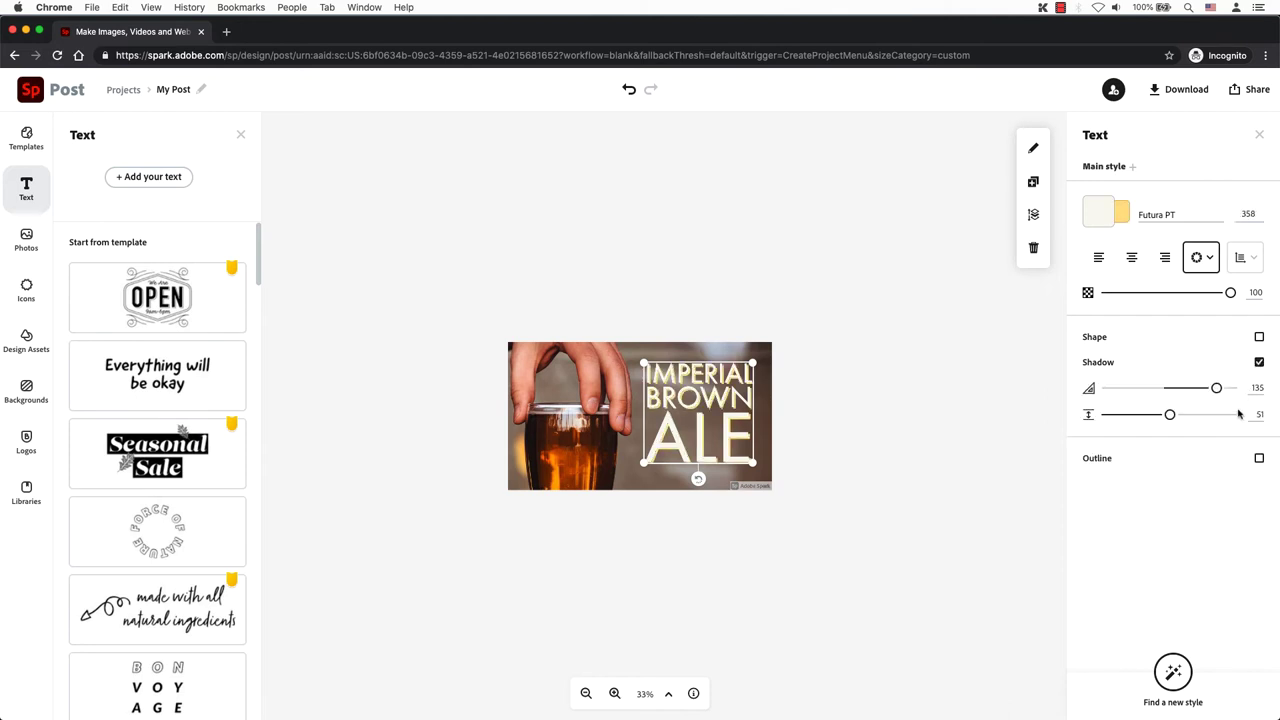
left_click(1123, 216)
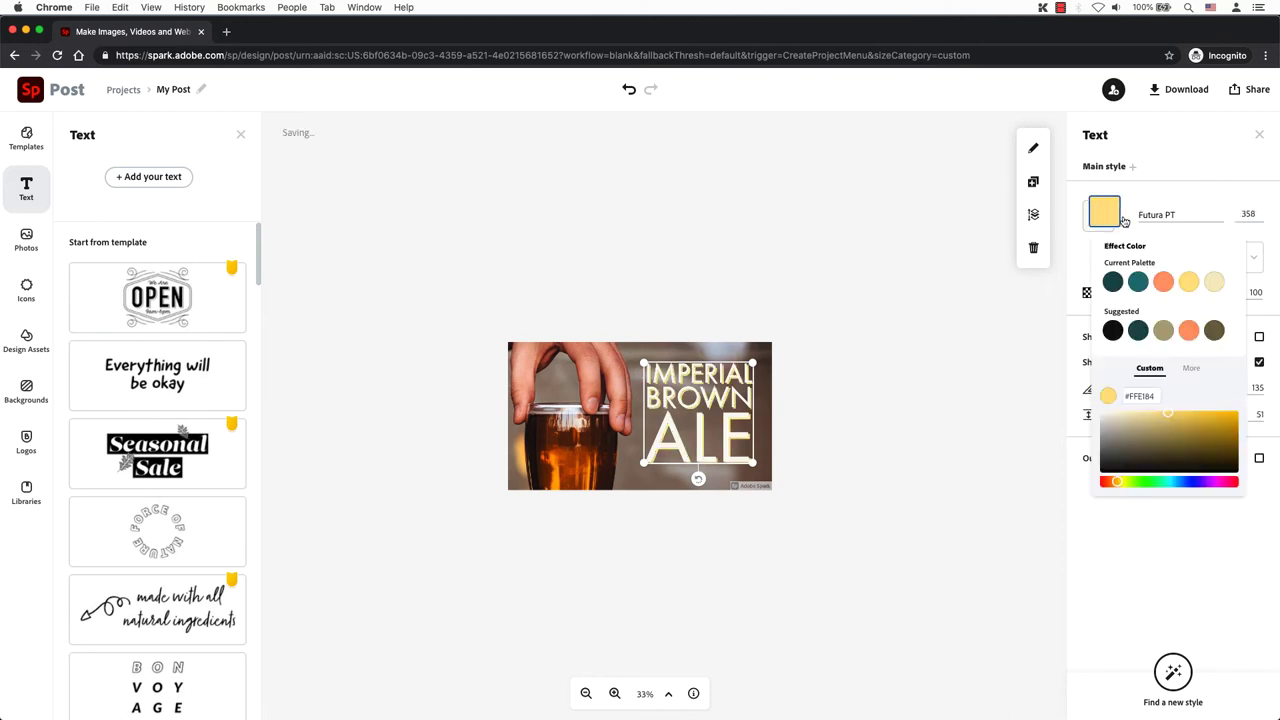
left_click(1111, 332)
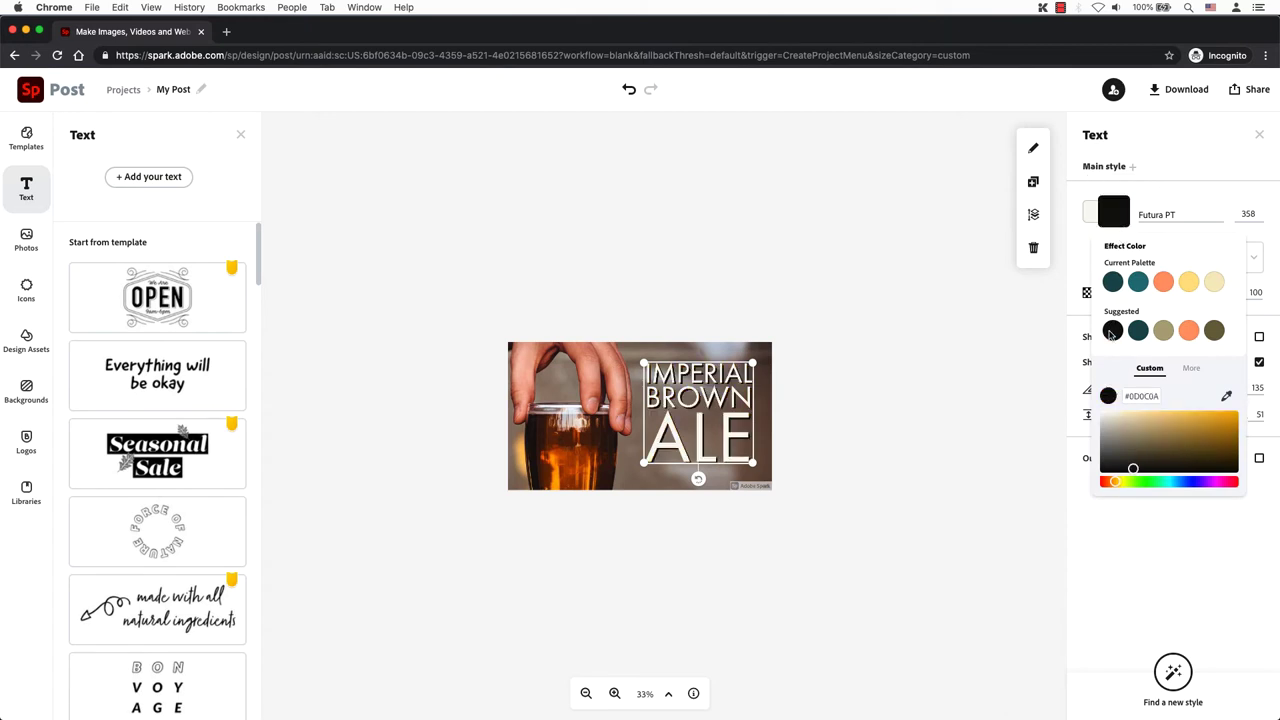
left_click(1193, 208)
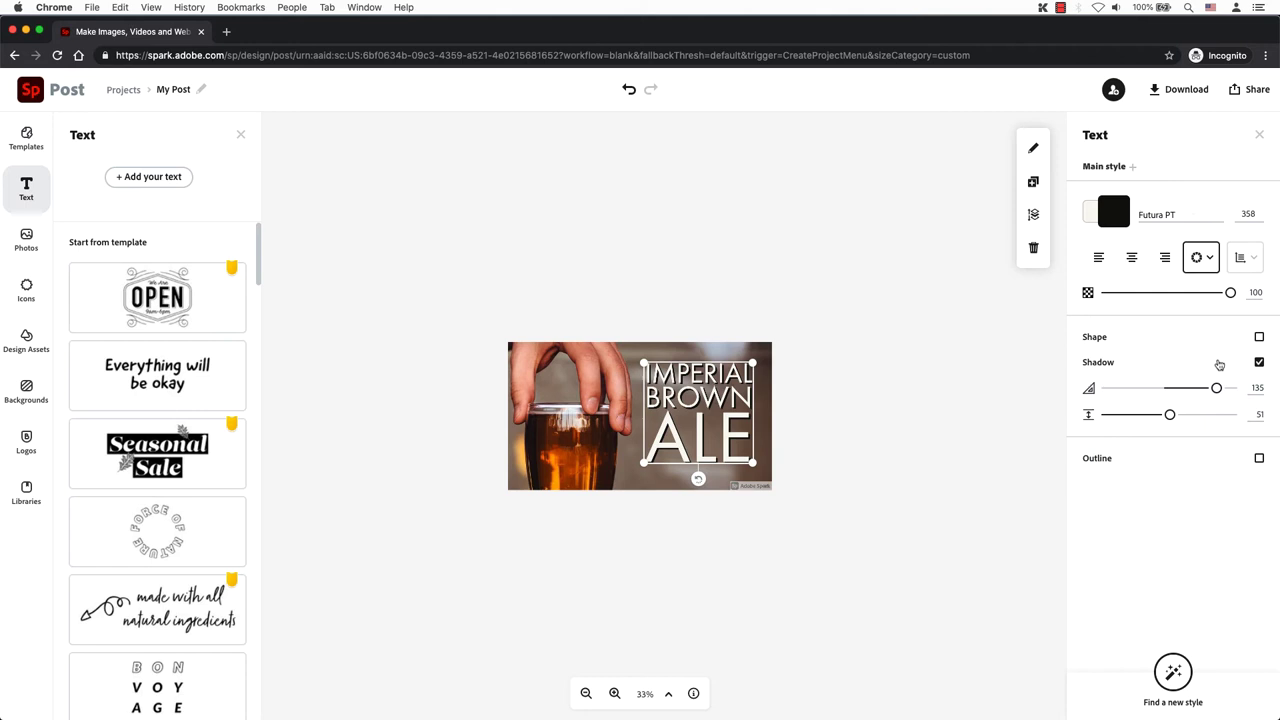
left_click_drag(1222, 388, 1180, 388)
left_click_drag(1197, 414, 1117, 415)
Step: Deselect the title, close the brand logo pricing page, and bring up the photo upload options
left_click(900, 430)
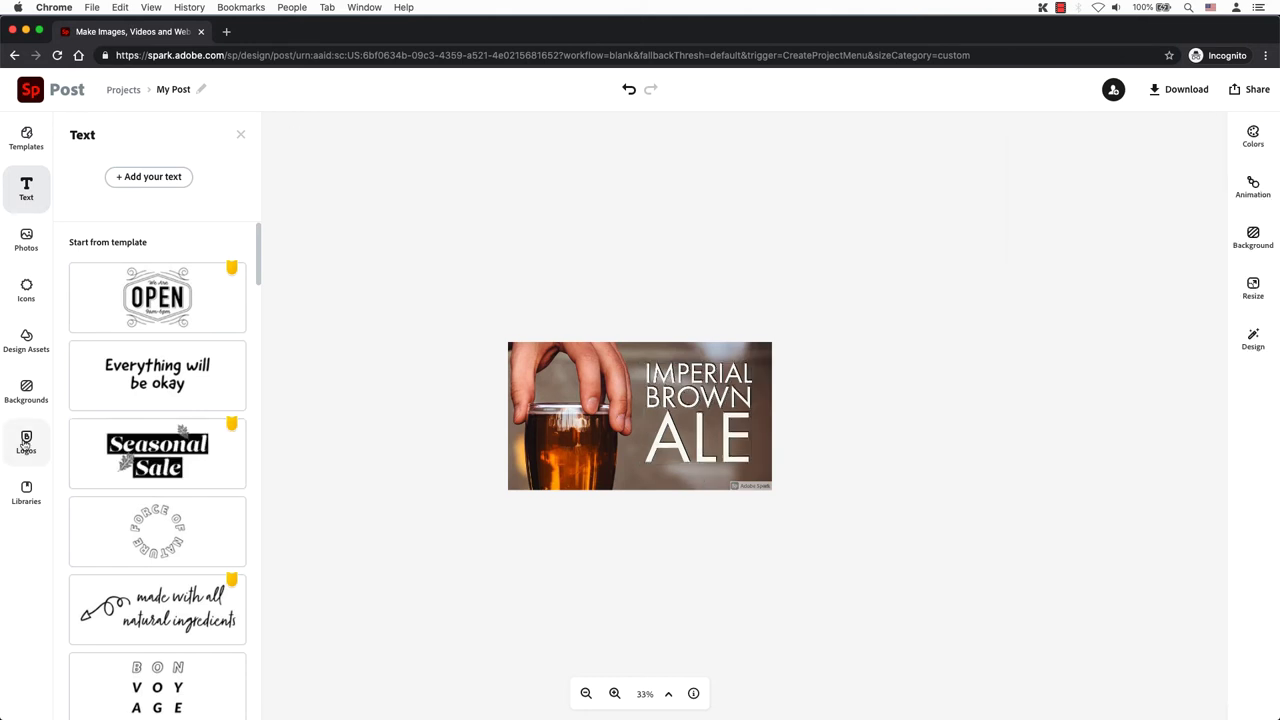
mouse_move(25, 444)
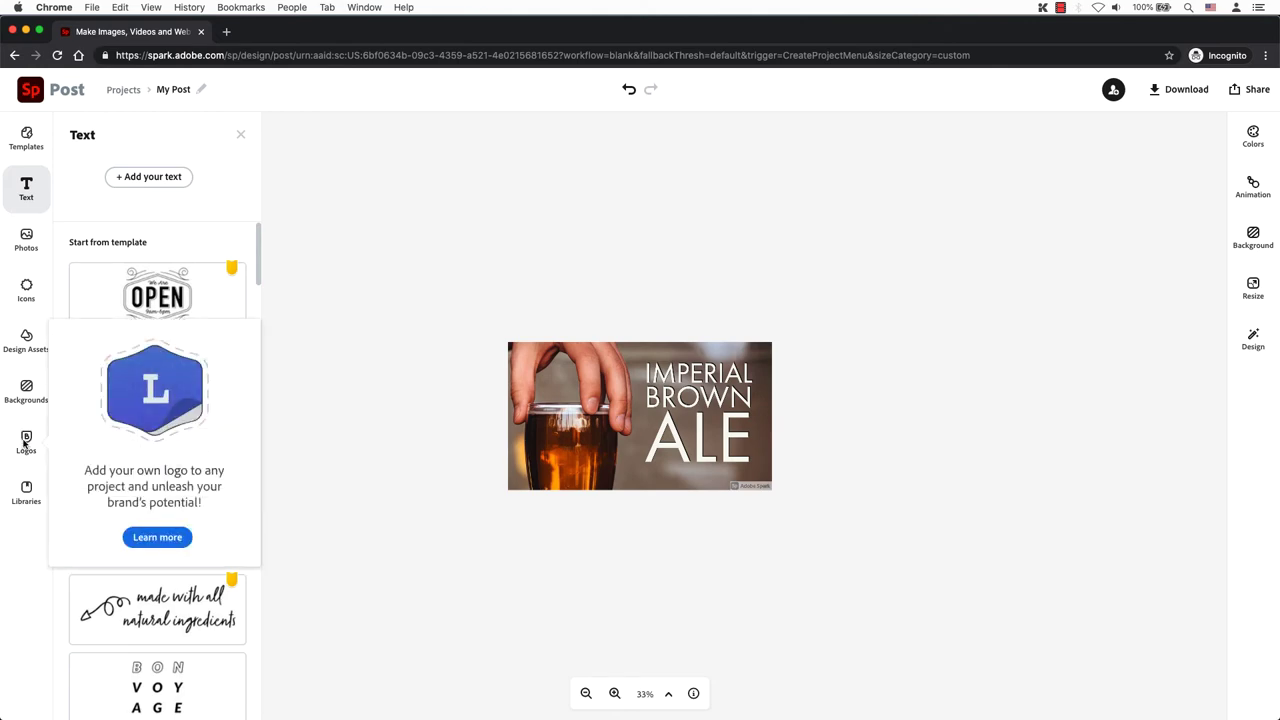
left_click(163, 542)
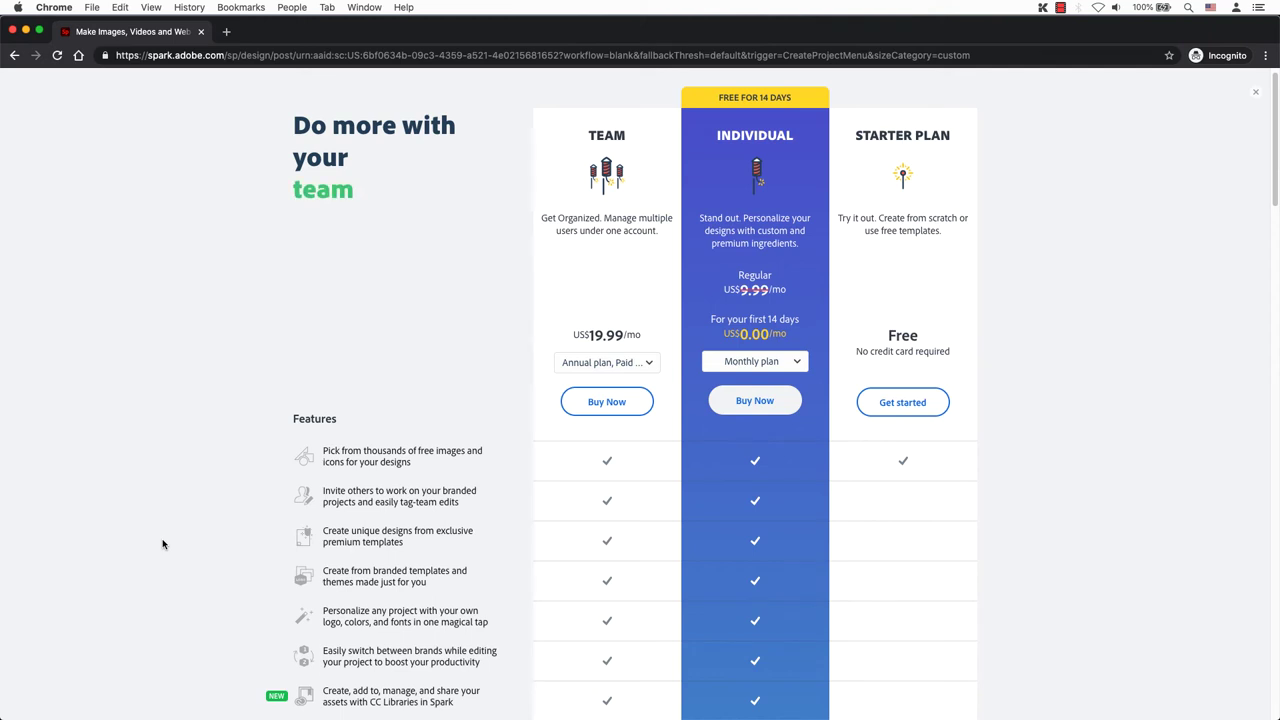
left_click(1255, 91)
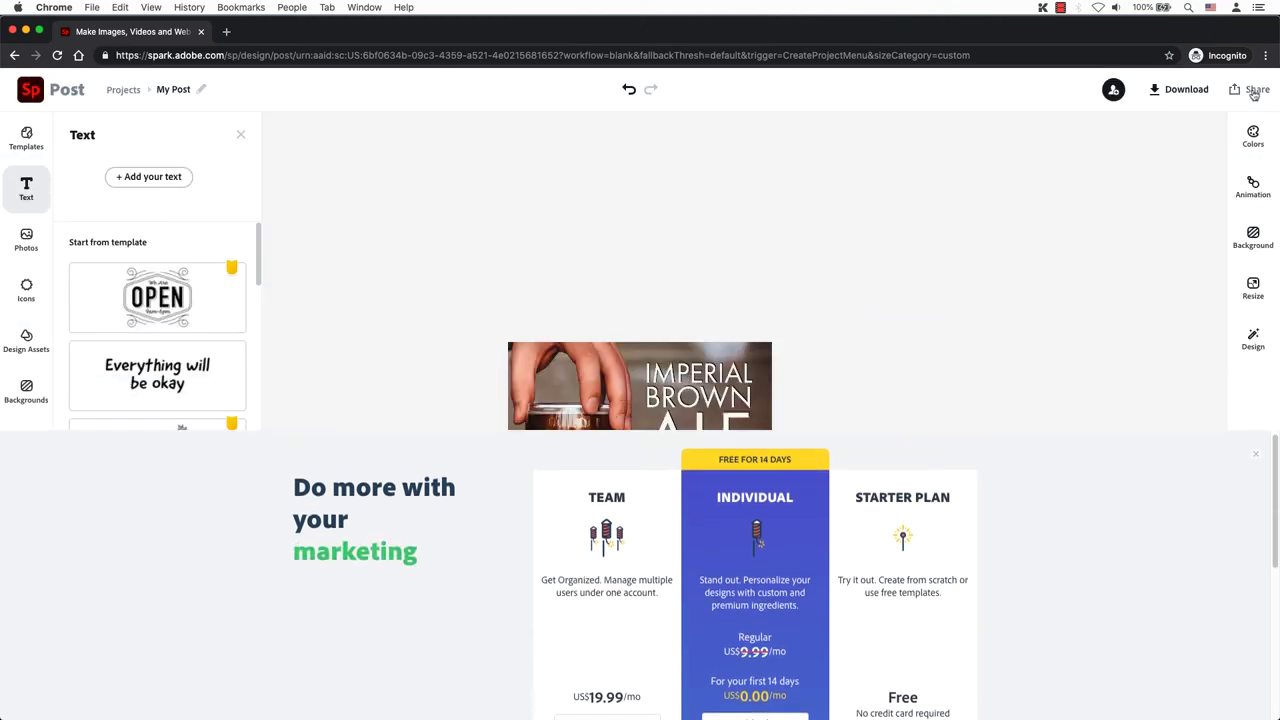
left_click(26, 240)
Step: Upload gravey.png, undo a stray rotation, and place the logo badge on the beer glass
left_click(160, 192)
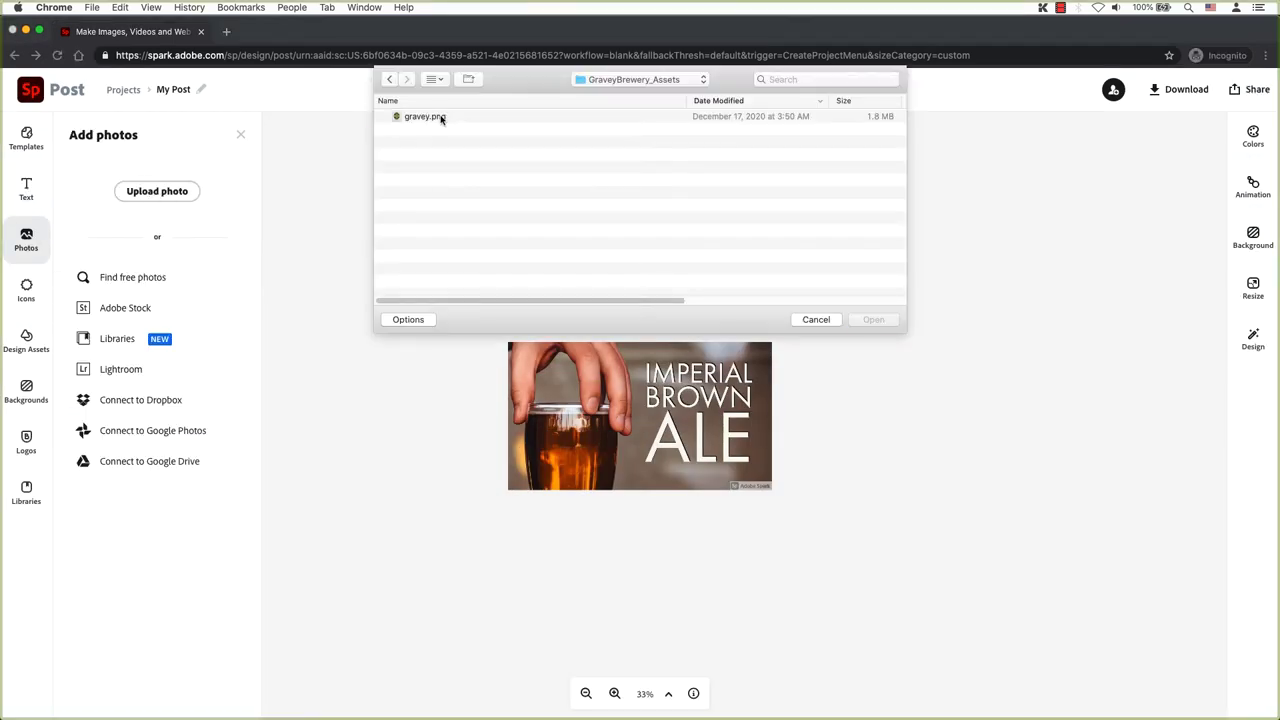
left_click(442, 118)
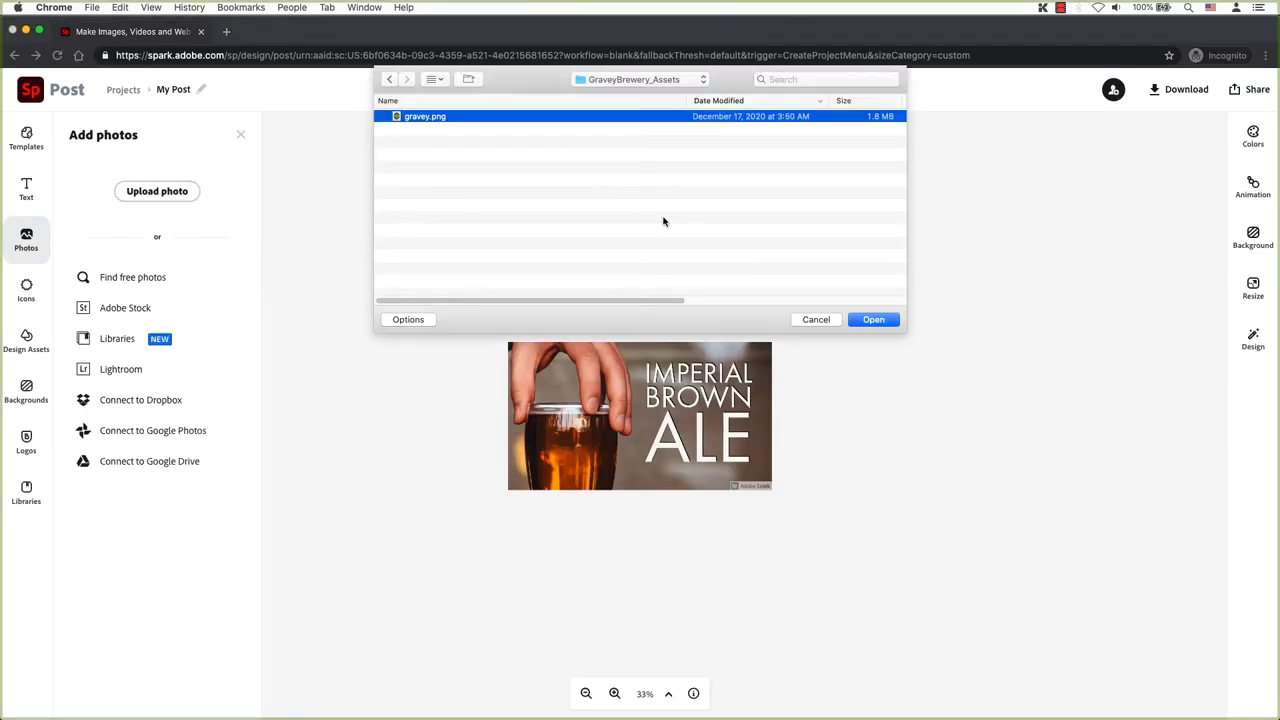
left_click(886, 321)
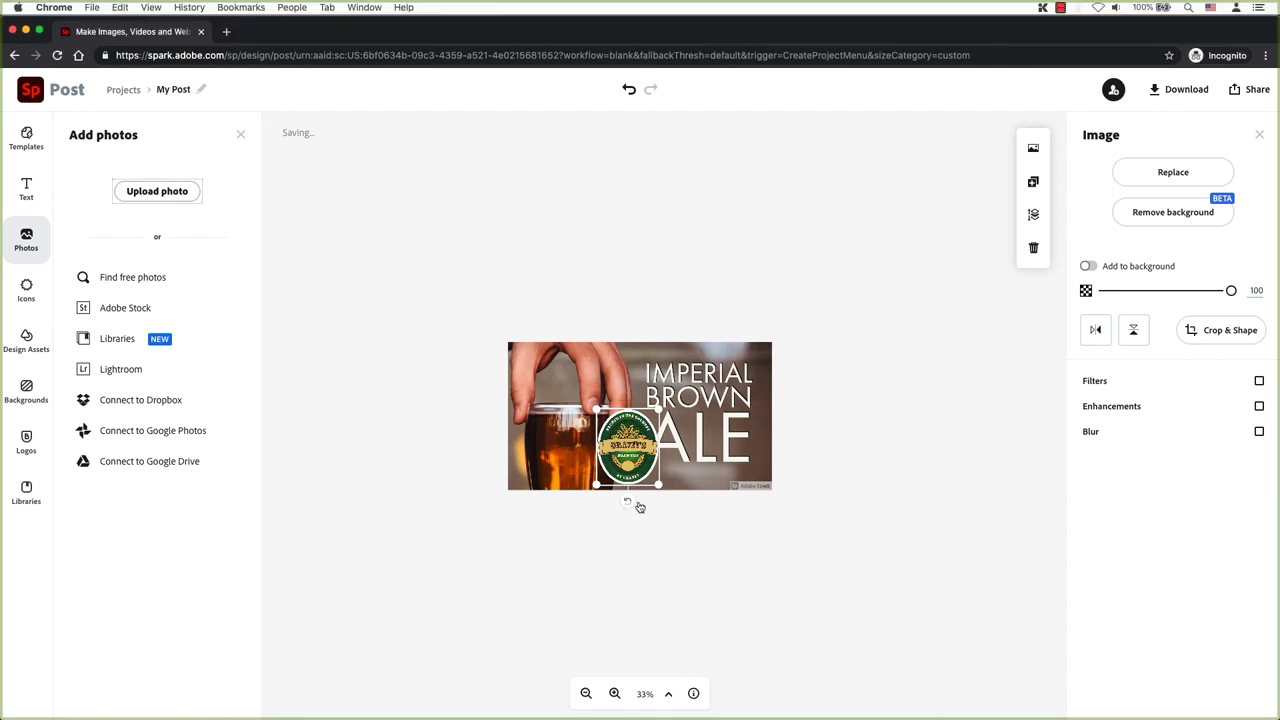
left_click_drag(629, 511, 608, 511)
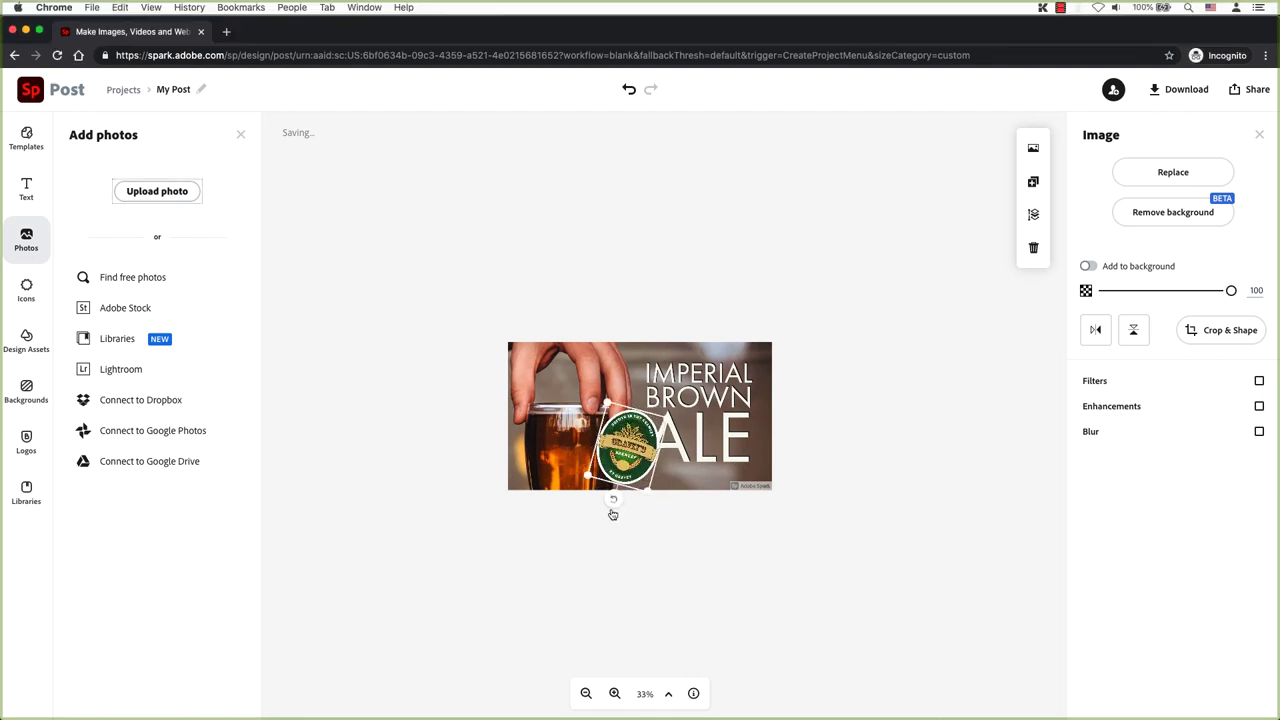
key("super+z")
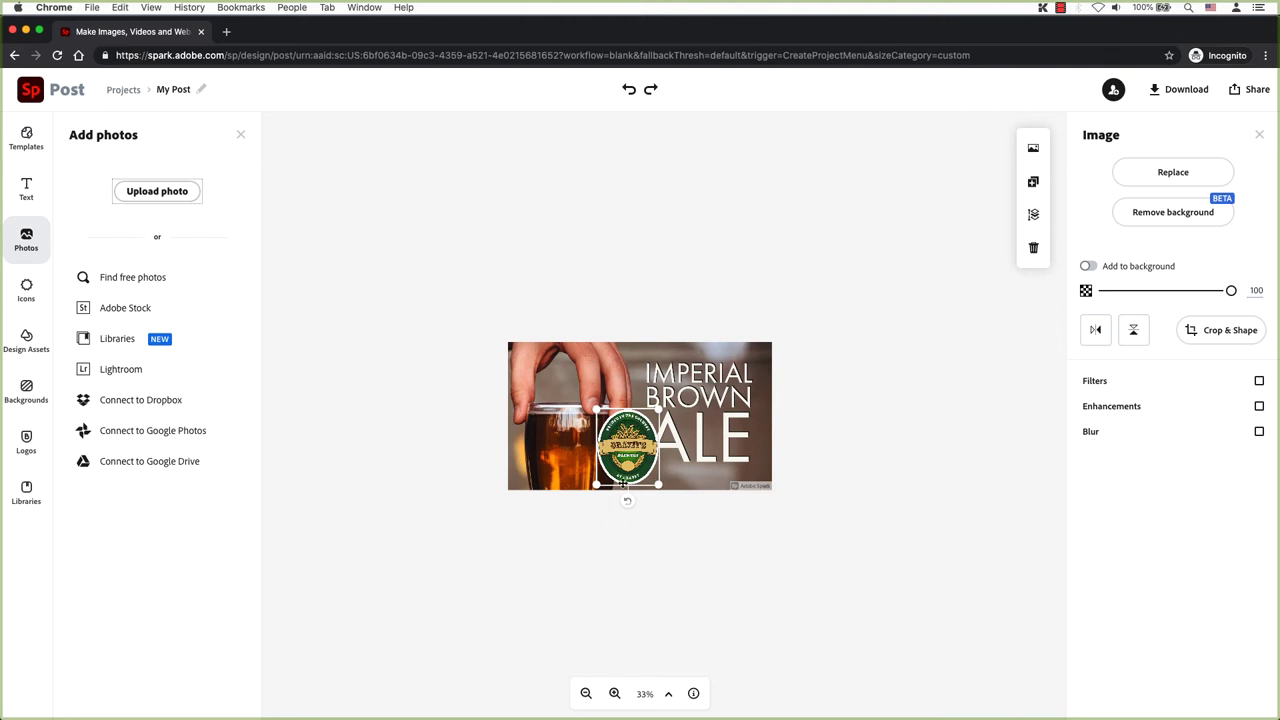
left_click_drag(630, 462, 574, 485)
key("super+z")
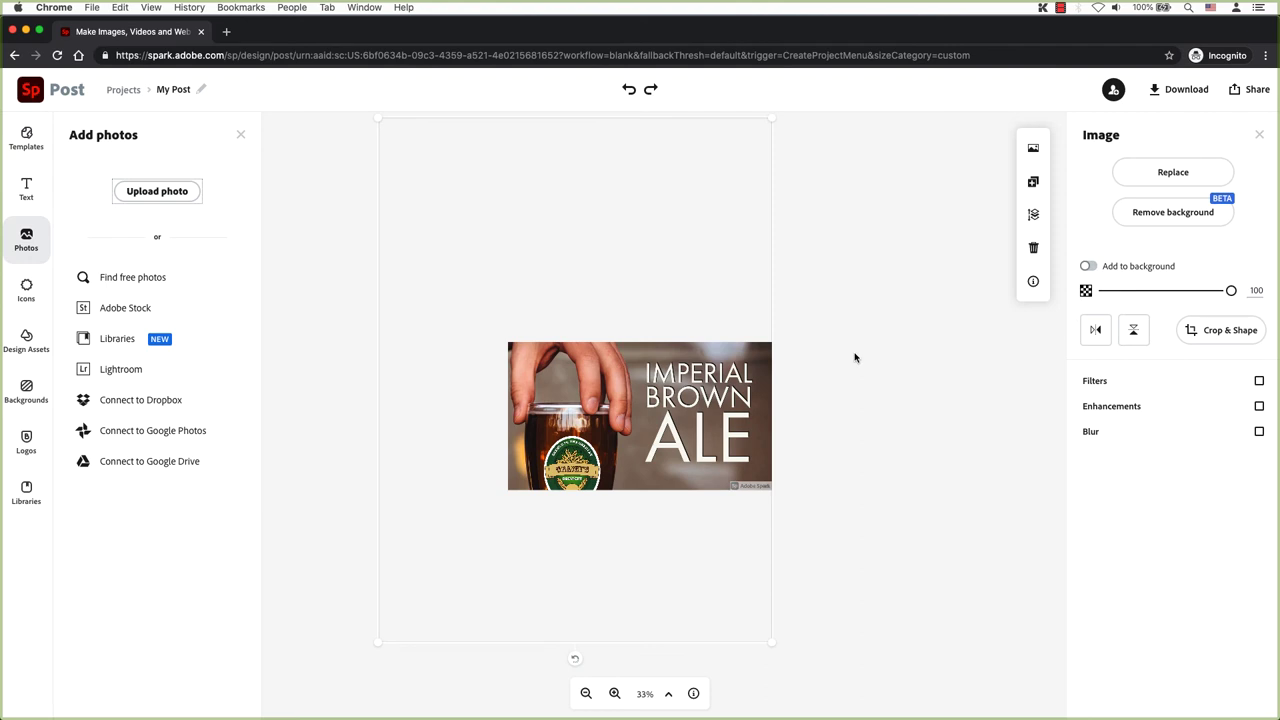
Step: Preview the Darken, Contrast, Matte, Lighten, Colorize and Multiply filters on the photo
left_click(1096, 382)
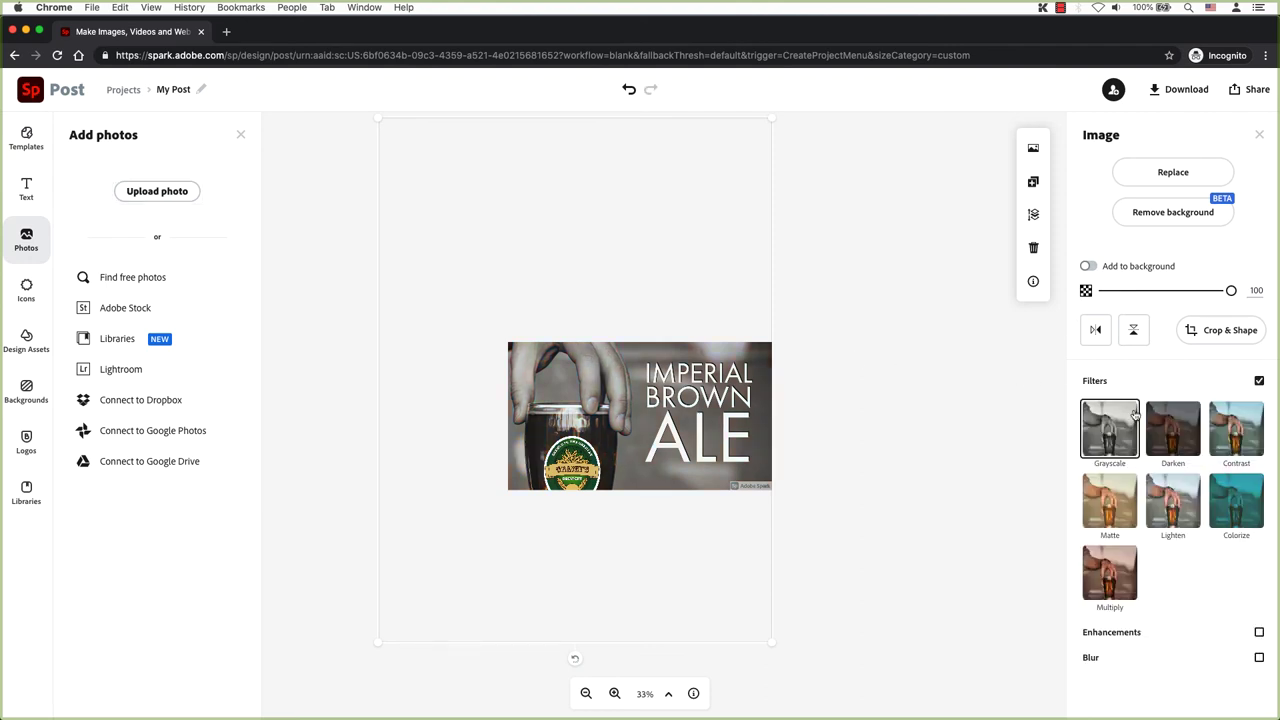
left_click(1181, 437)
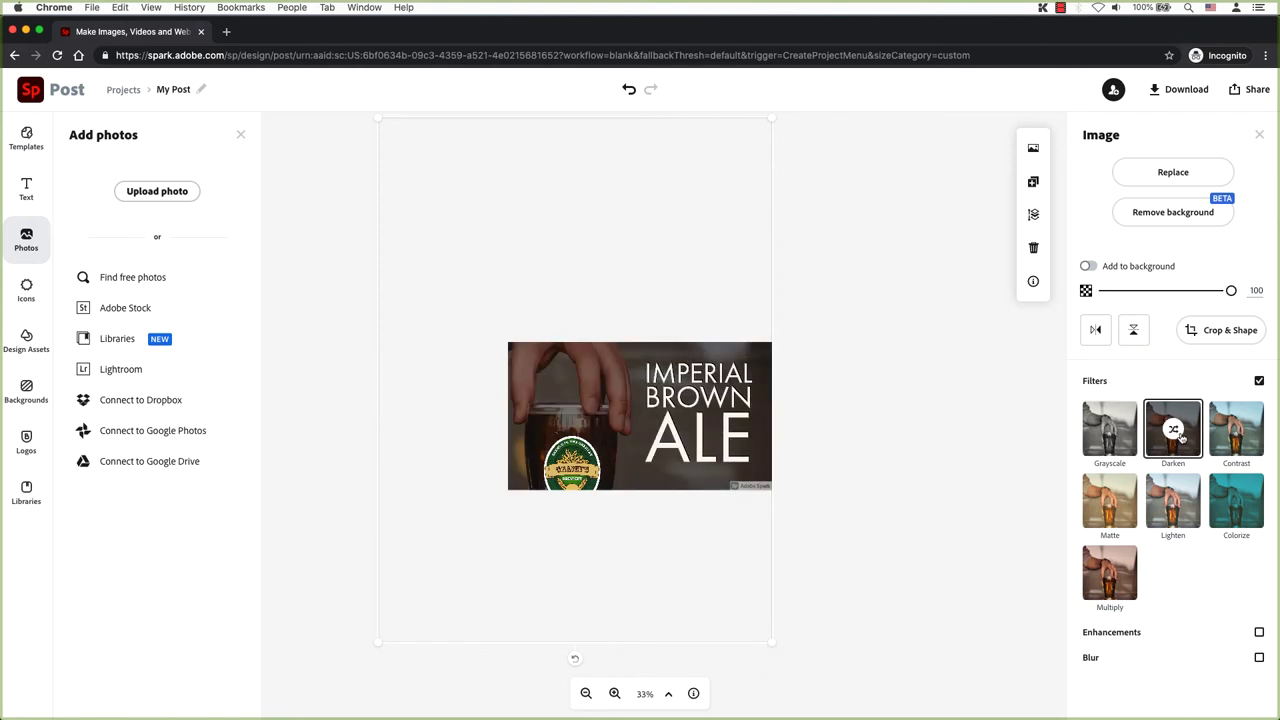
left_click(1229, 451)
left_click(1120, 505)
left_click(1162, 518)
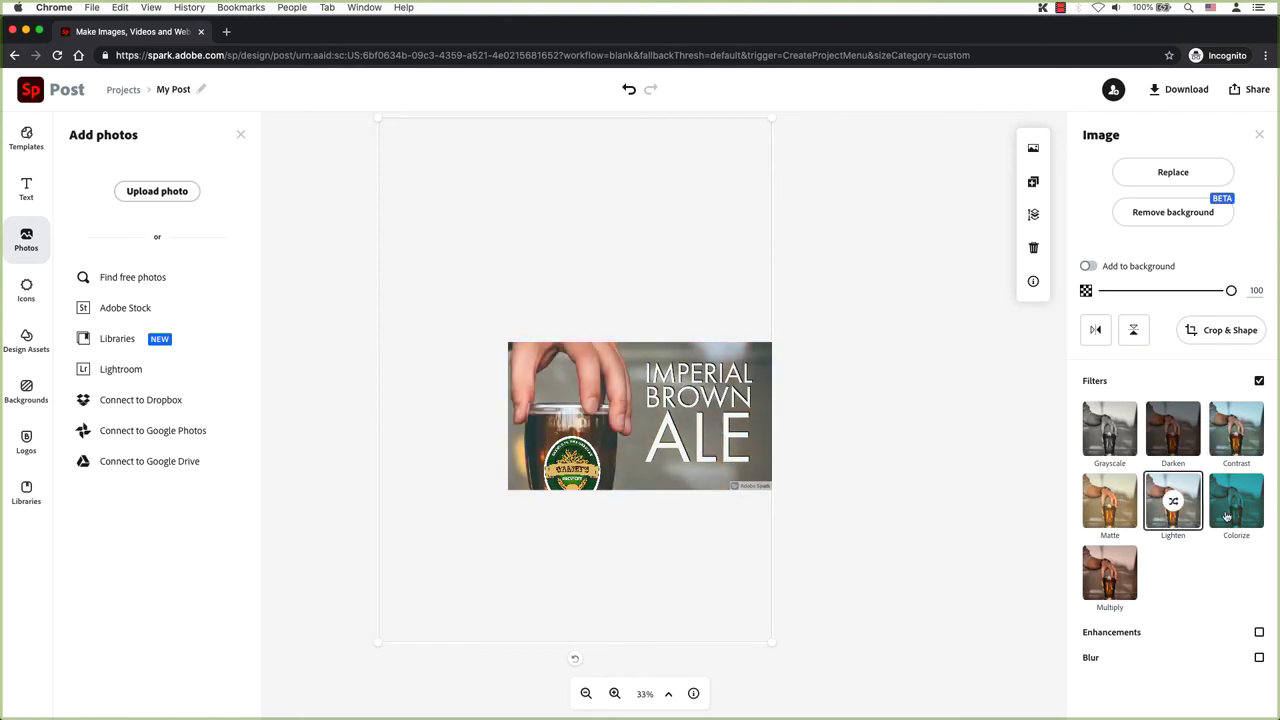
left_click(1227, 516)
left_click(1108, 574)
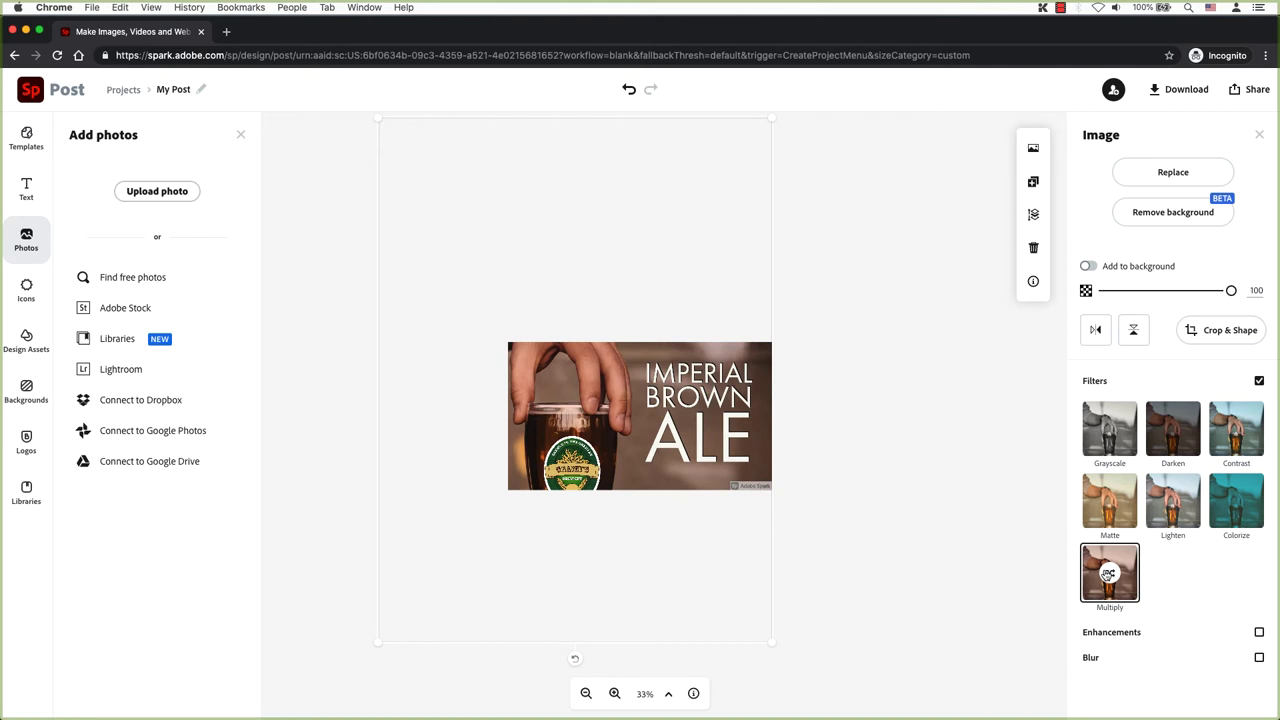
Step: Turn filters off and tune enhancements: brightness 2, saturation −35, highlight −28, shadow −53
left_click(1259, 380)
left_click_drag(1160, 444, 1122, 597)
left_click(1259, 406)
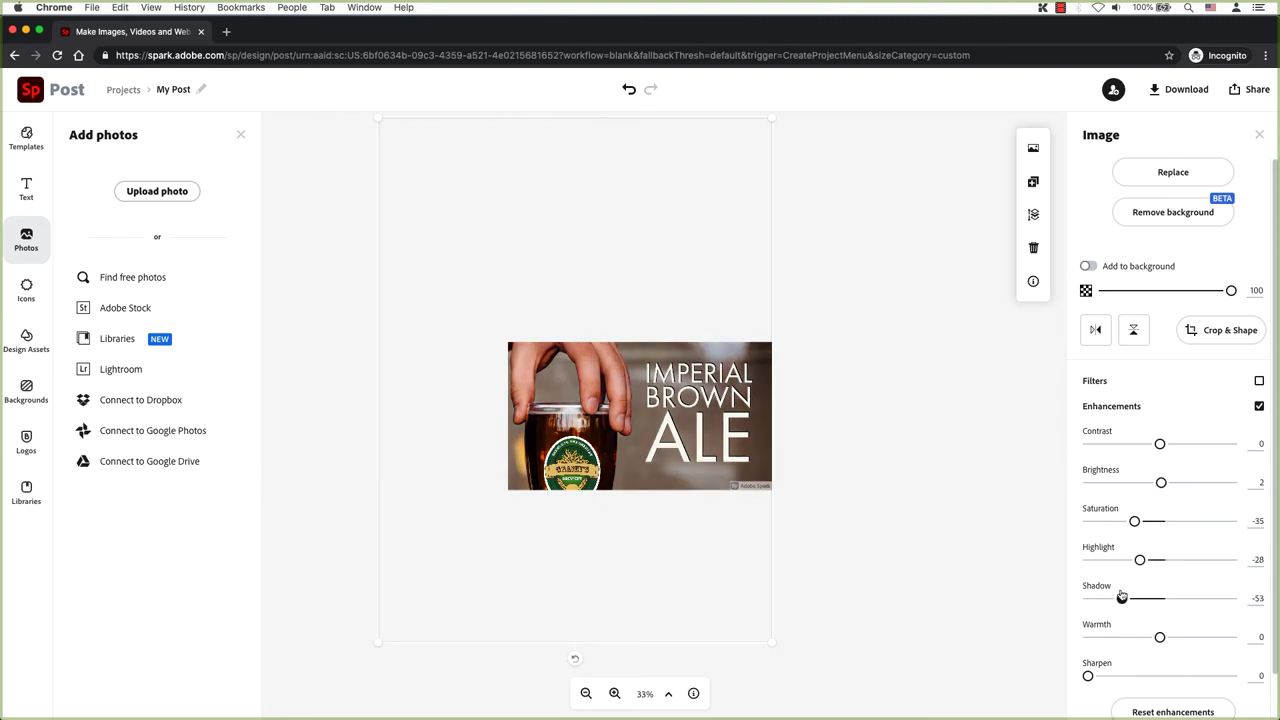
mouse_move(1160, 637)
left_mouse_down()
mouse_move(1186, 637)
mouse_move(1140, 637)
left_mouse_up()
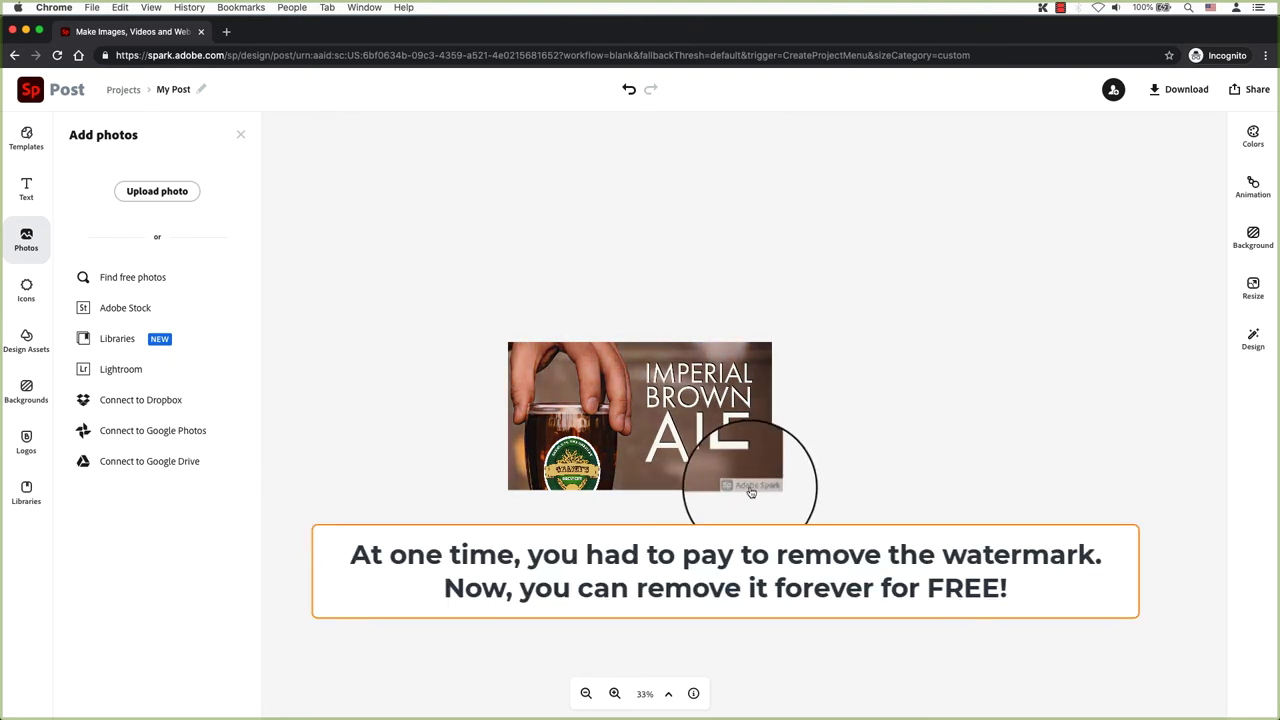
Step: Remove the Adobe Spark watermark from this design only, using Remove Once
left_click(751, 488)
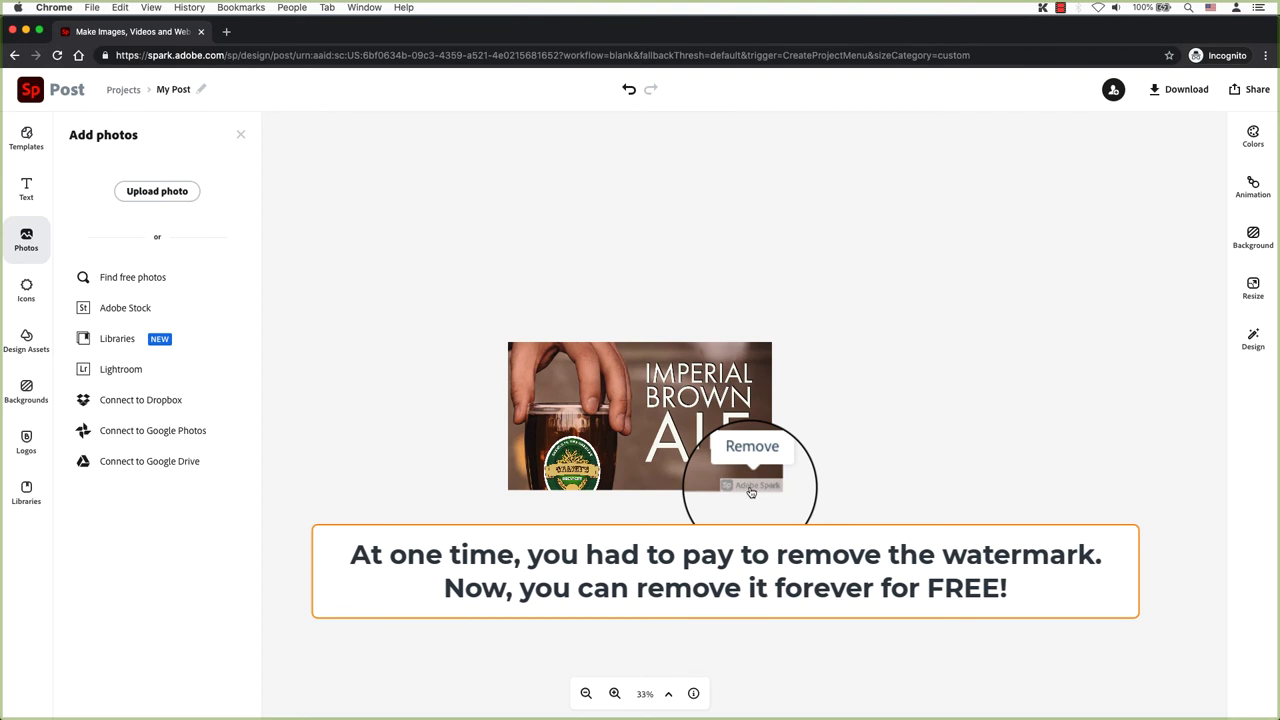
left_click(751, 488)
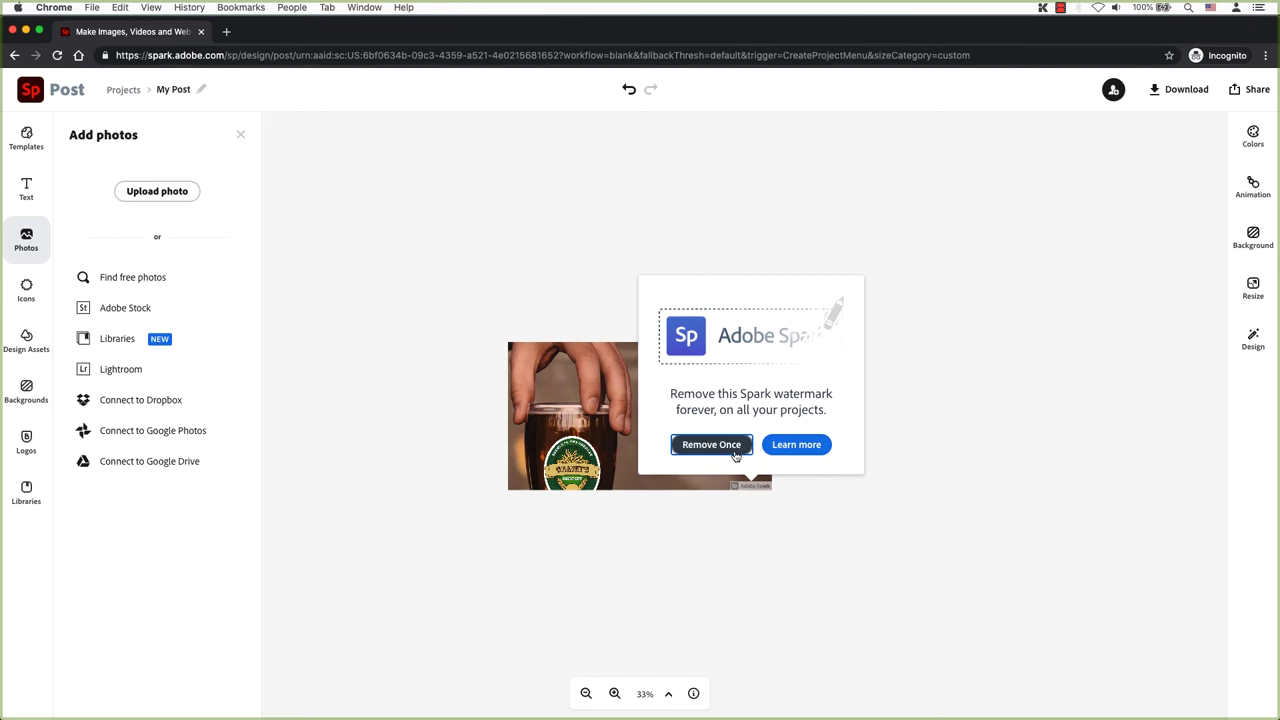
left_click(738, 450)
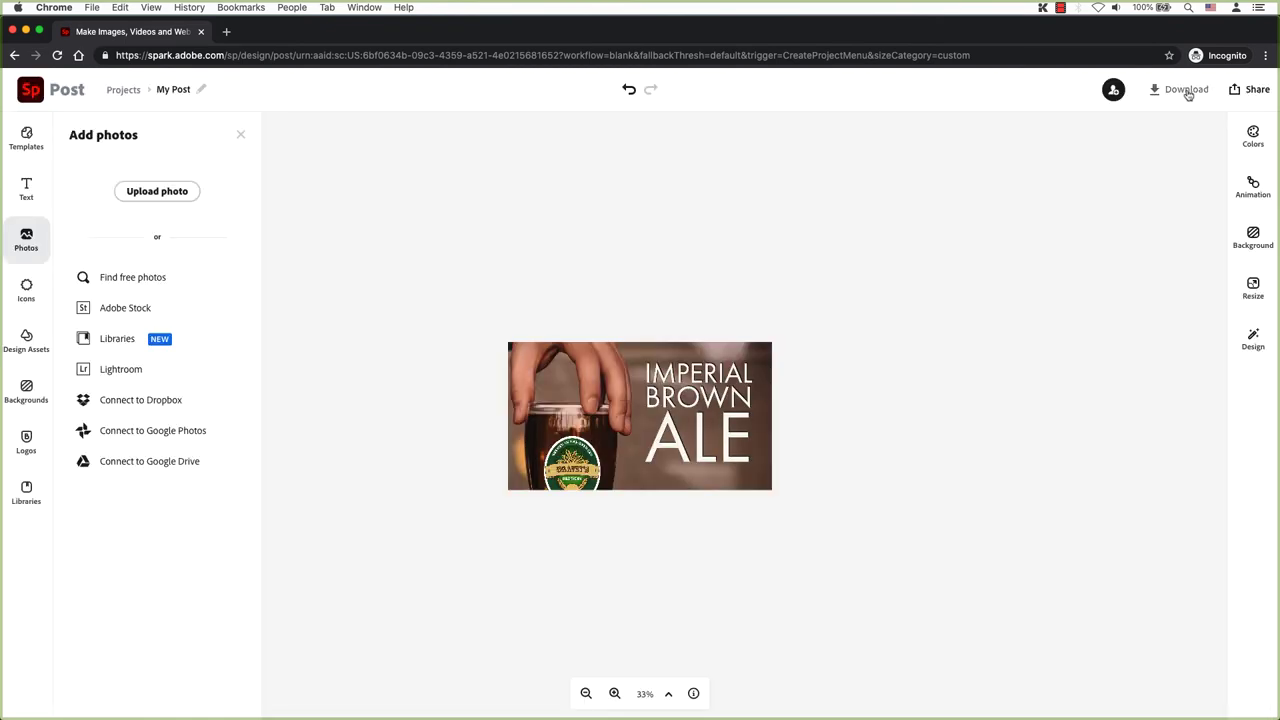
Step: Download the design as a Solid color PNG, My Post.png, and show it in its folder
left_click(1180, 92)
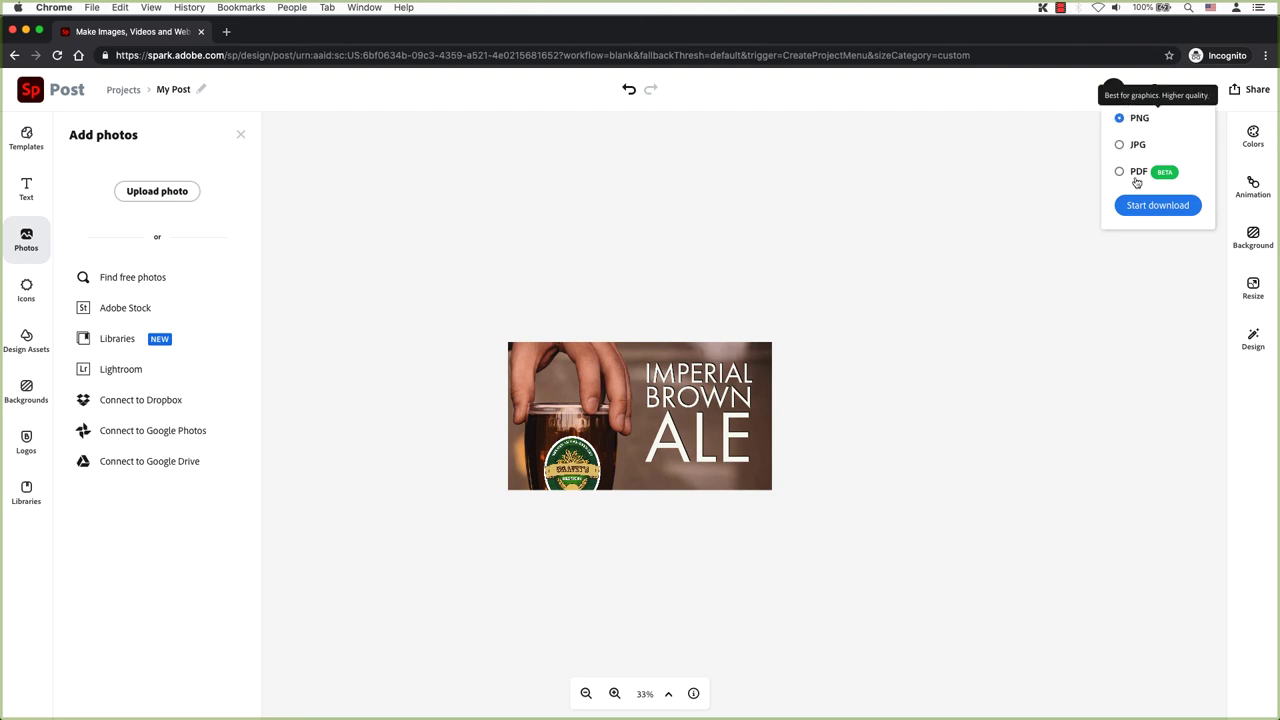
left_click(1157, 205)
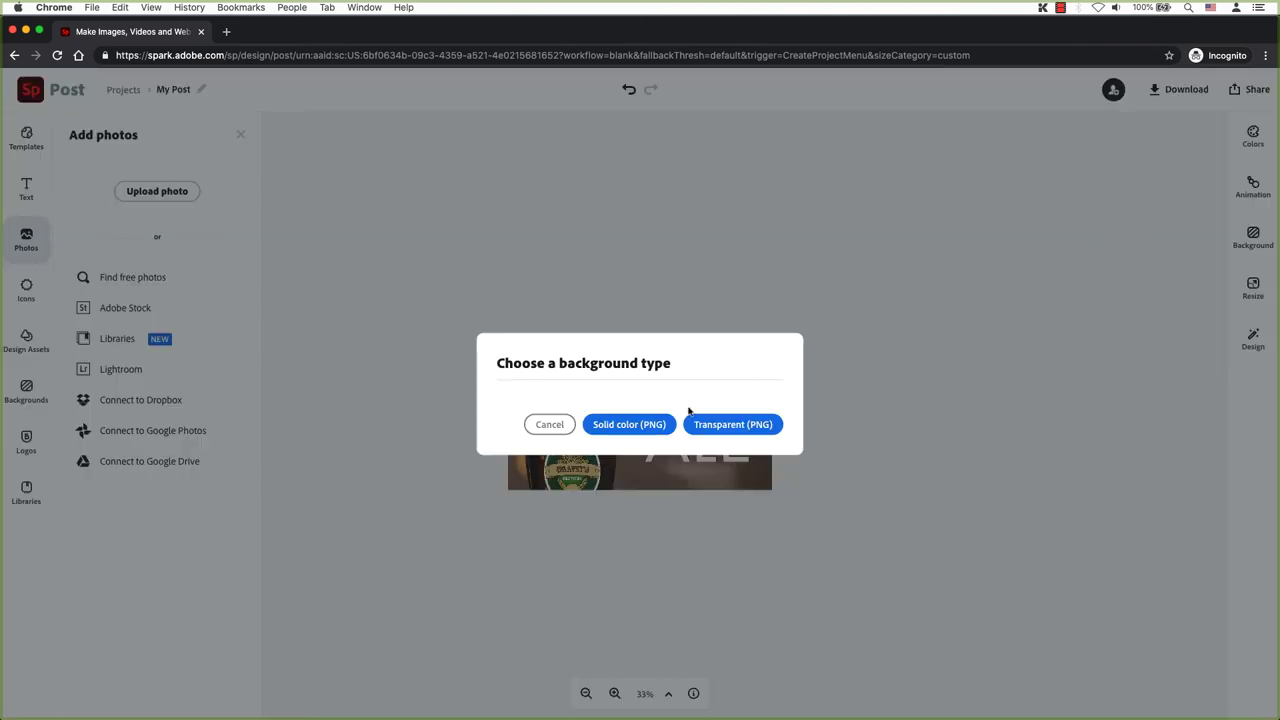
left_click(641, 431)
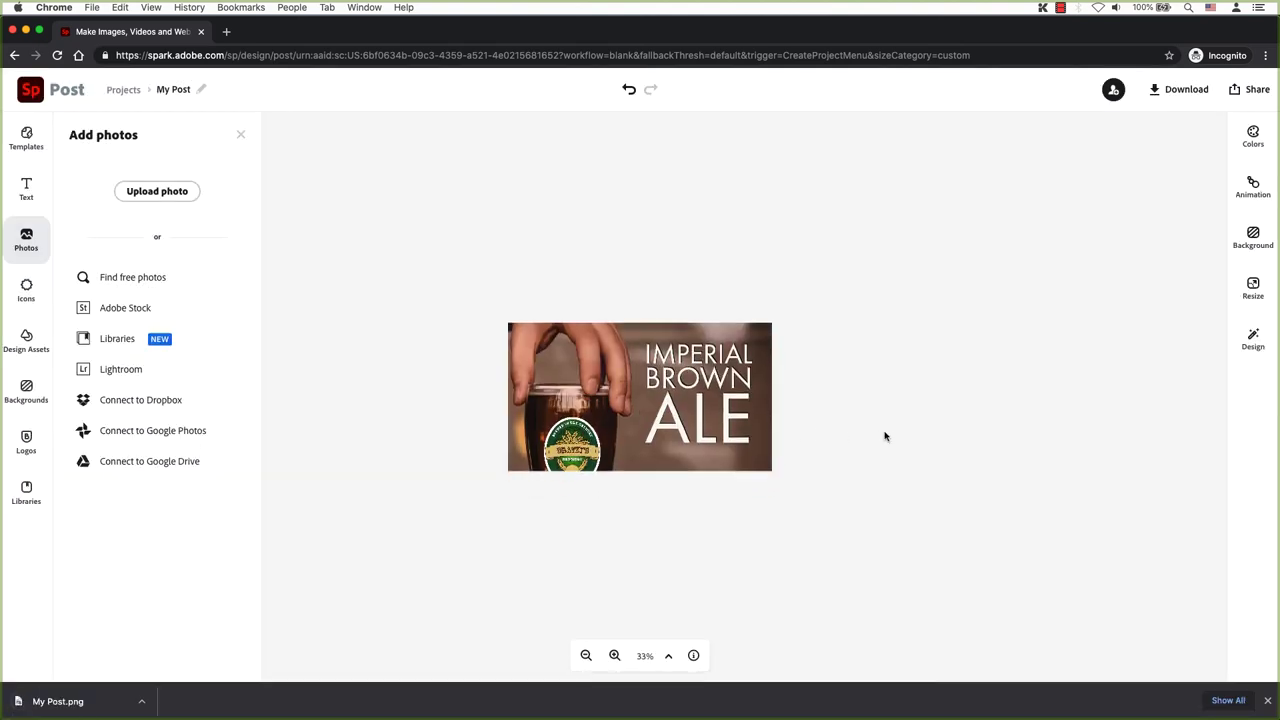
left_click(58, 701)
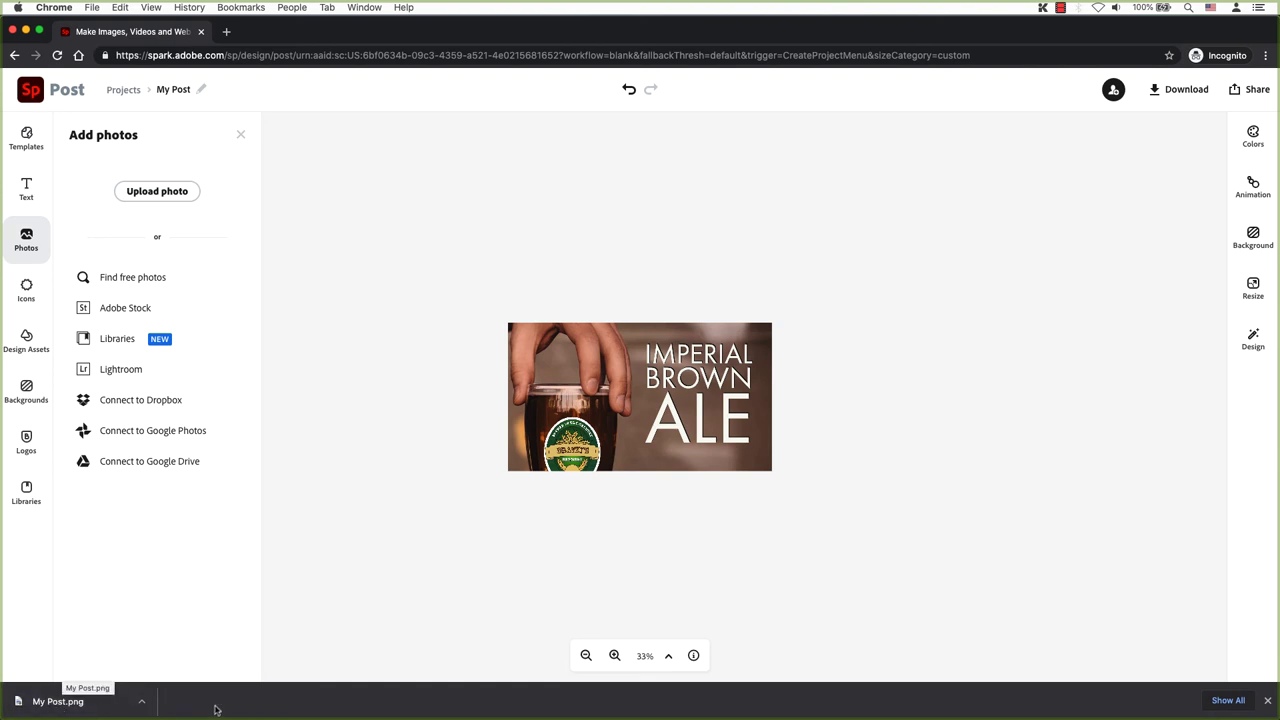
Step: Rename My Post.png to GraveysBrewery.png
right_click(578, 385)
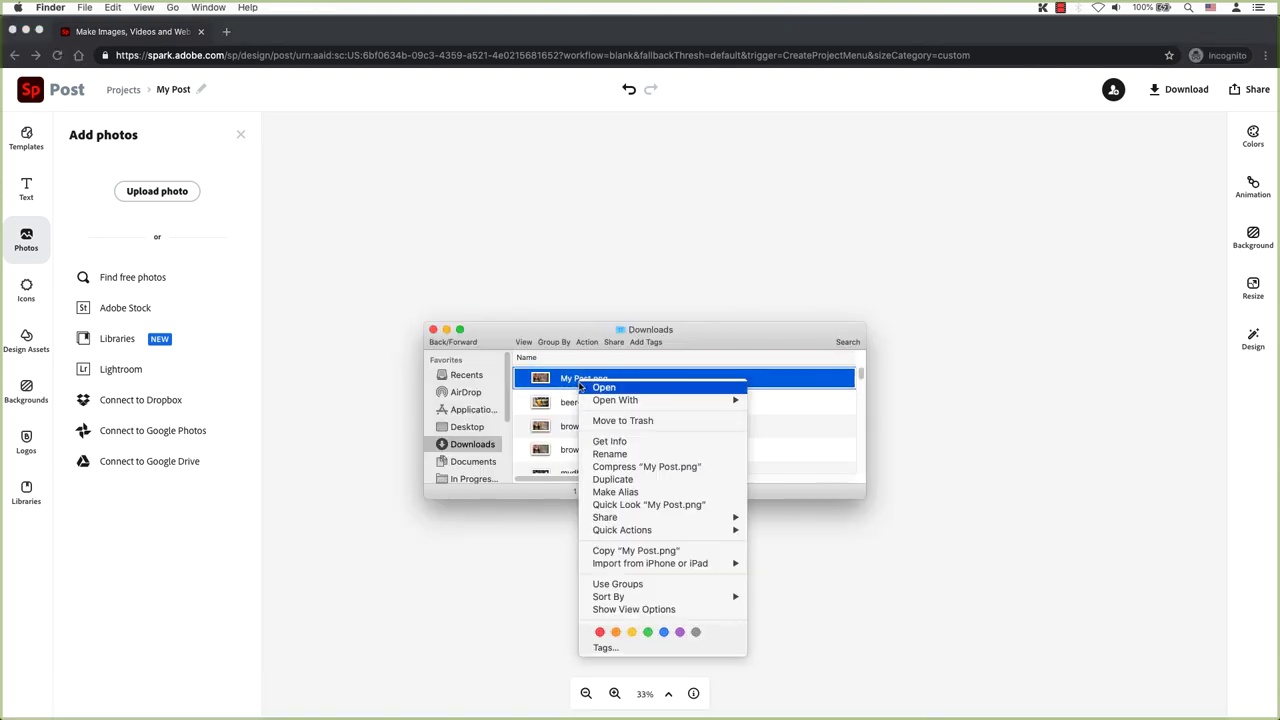
left_click(628, 455)
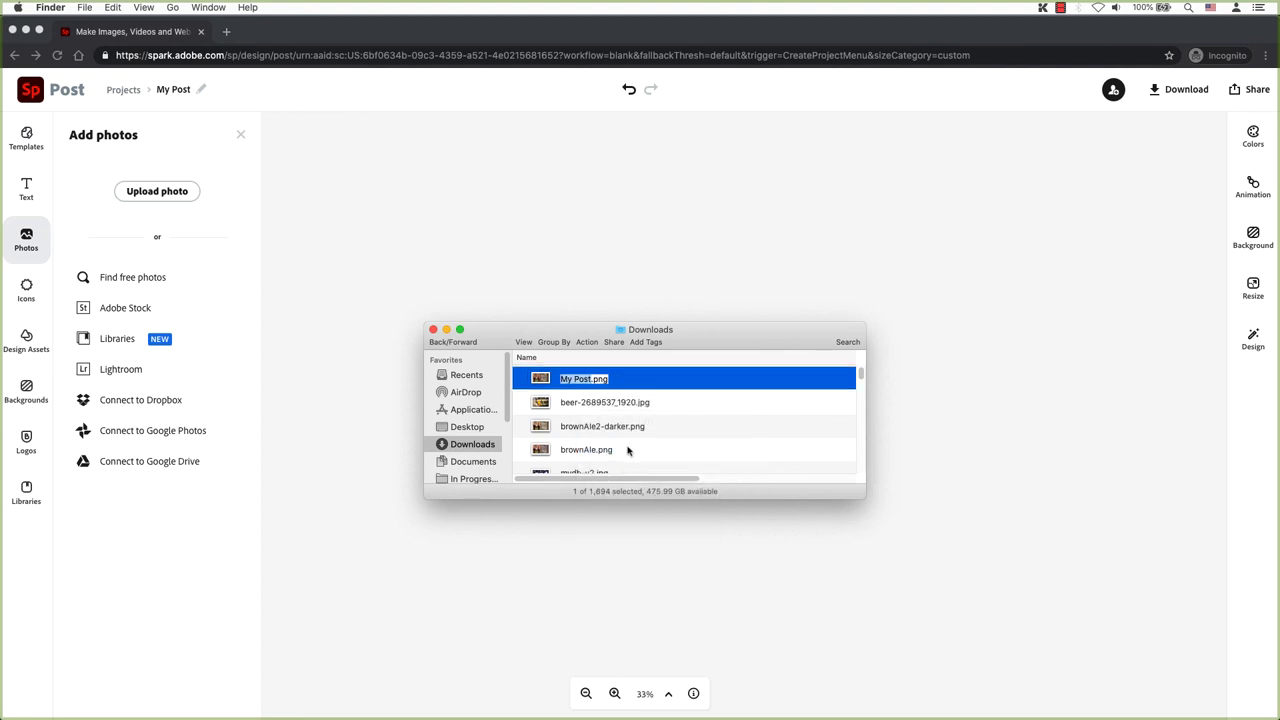
type("GraveysBrewery")
key("Return")
Step: Open GraveysBrewery.png in Preview
right_click(610, 385)
mouse_move(660, 400)
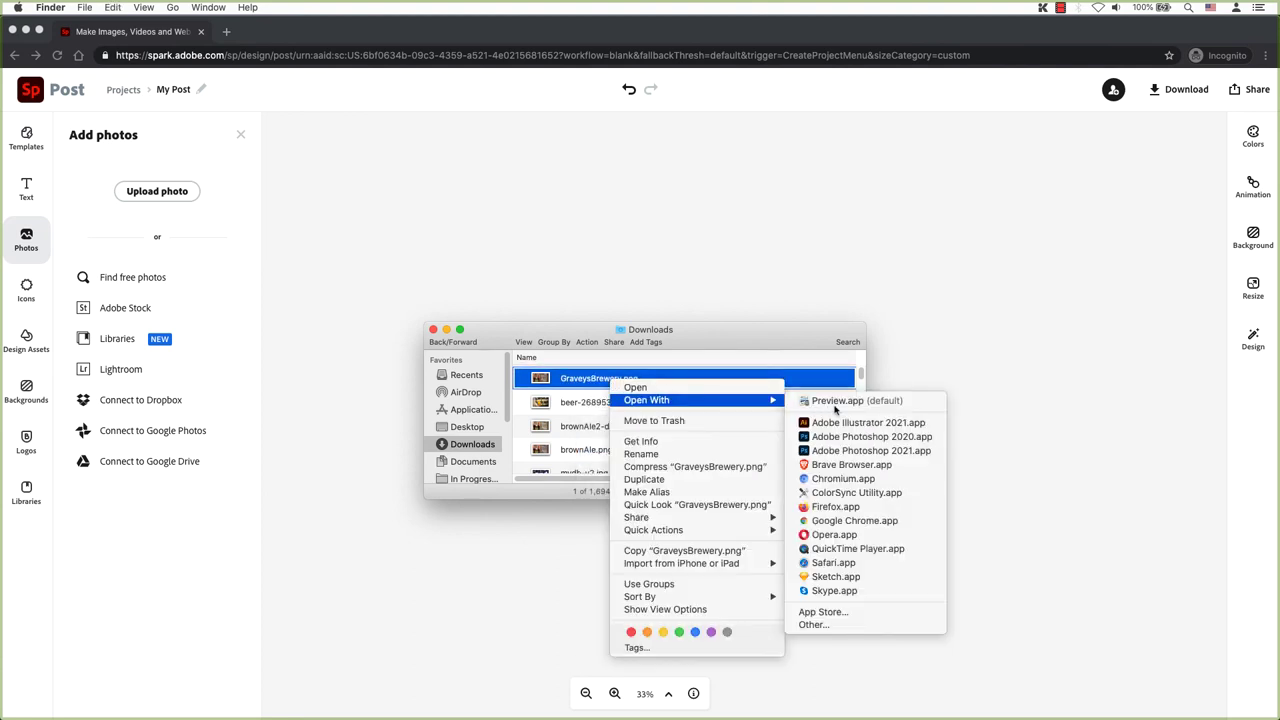
left_click(826, 400)
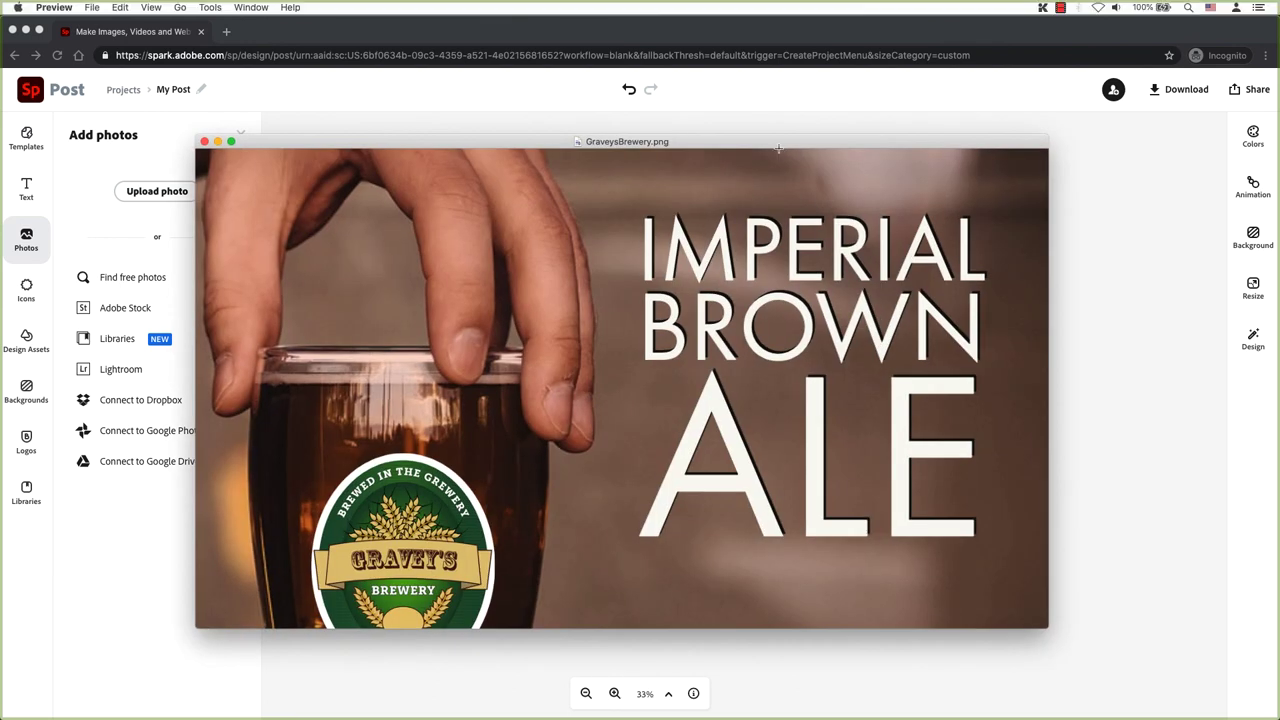